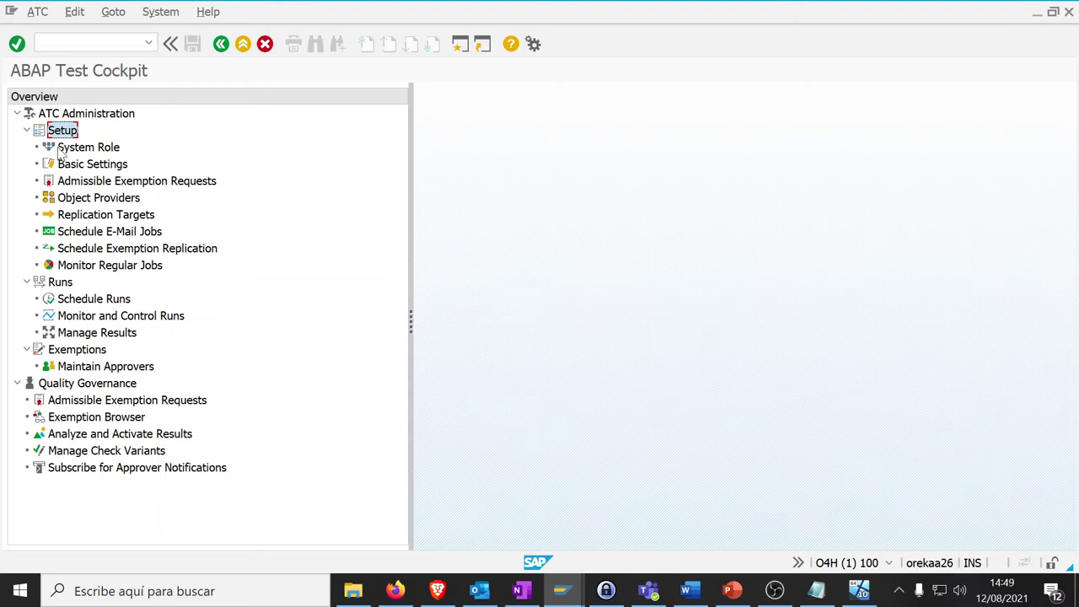
Step: Open the run series configurations used for scheduling ATC runs
click(59, 284)
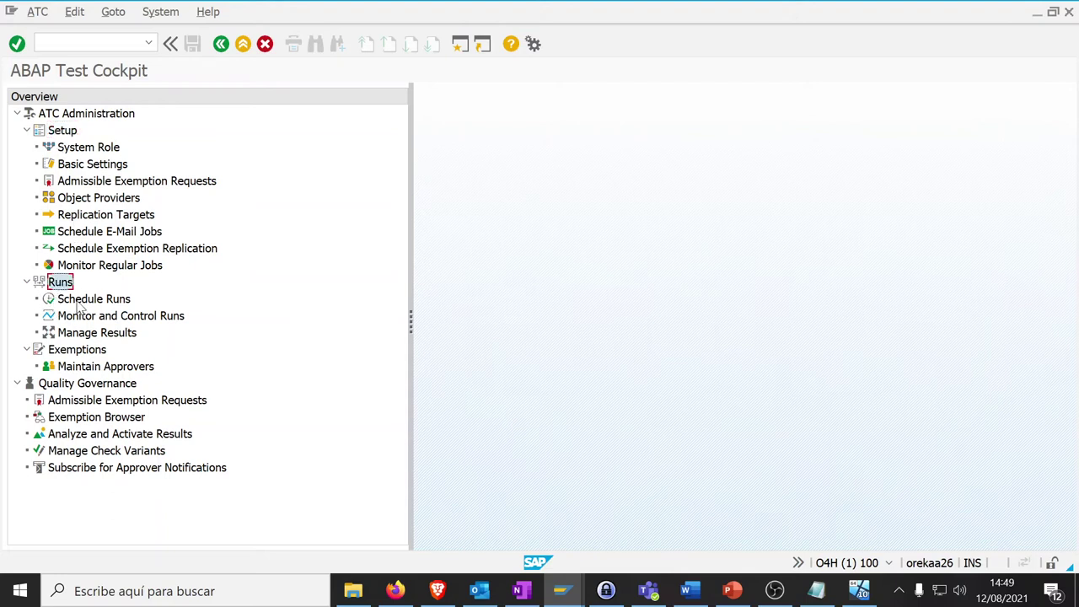
click(72, 302)
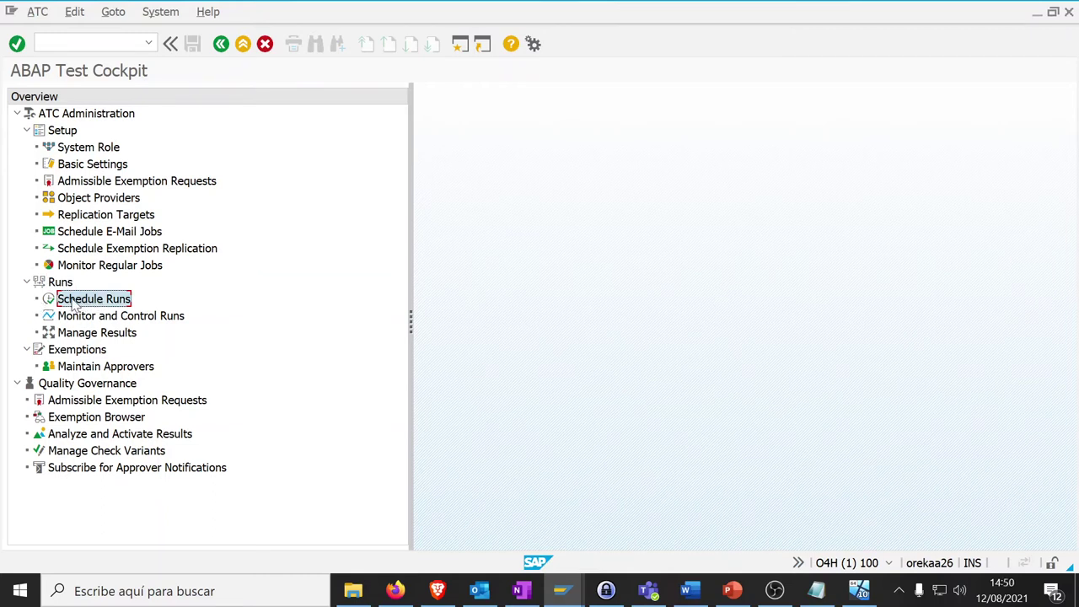
click(71, 317)
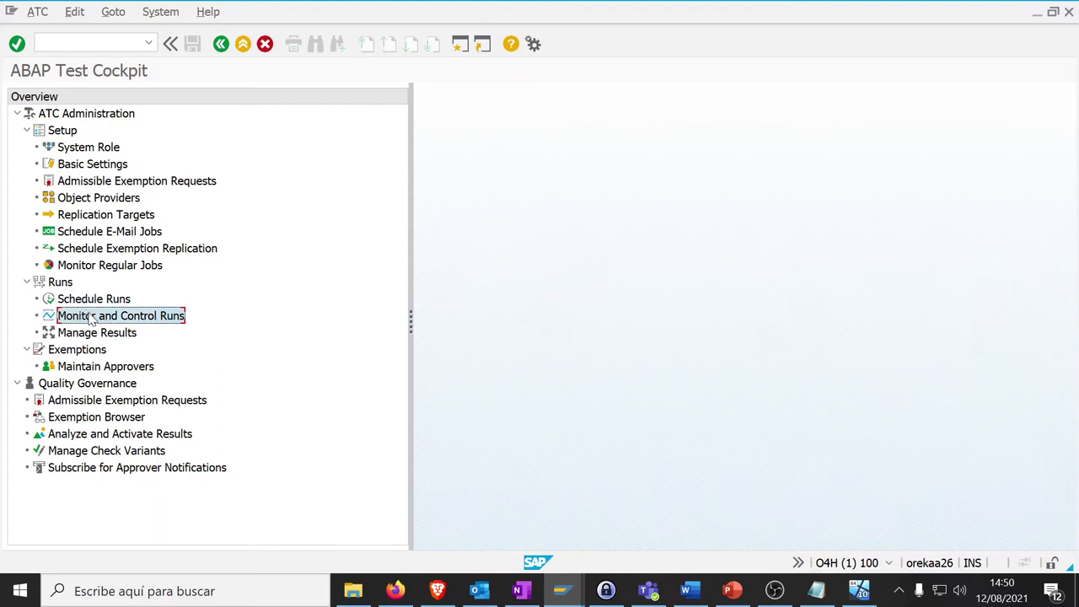
click(89, 333)
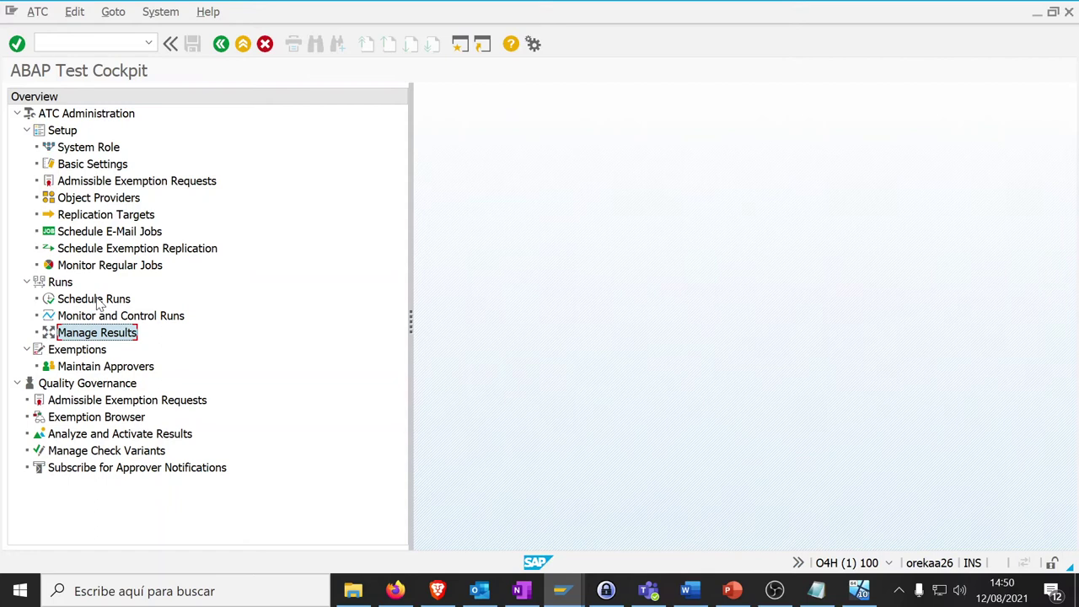
double_click(95, 301)
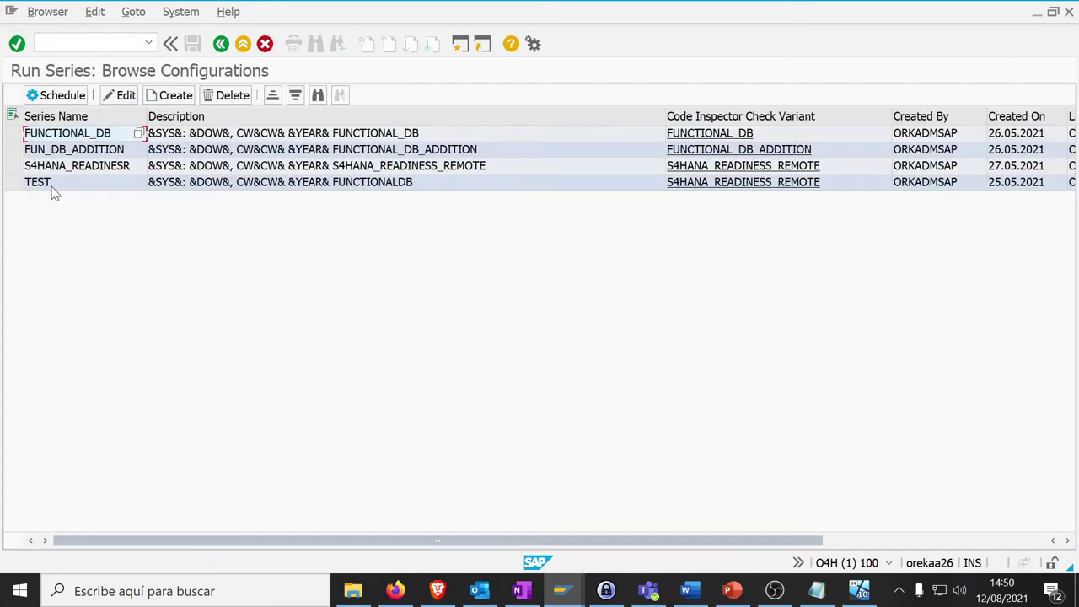
Step: Open the TEST run series configuration for editing
click(51, 187)
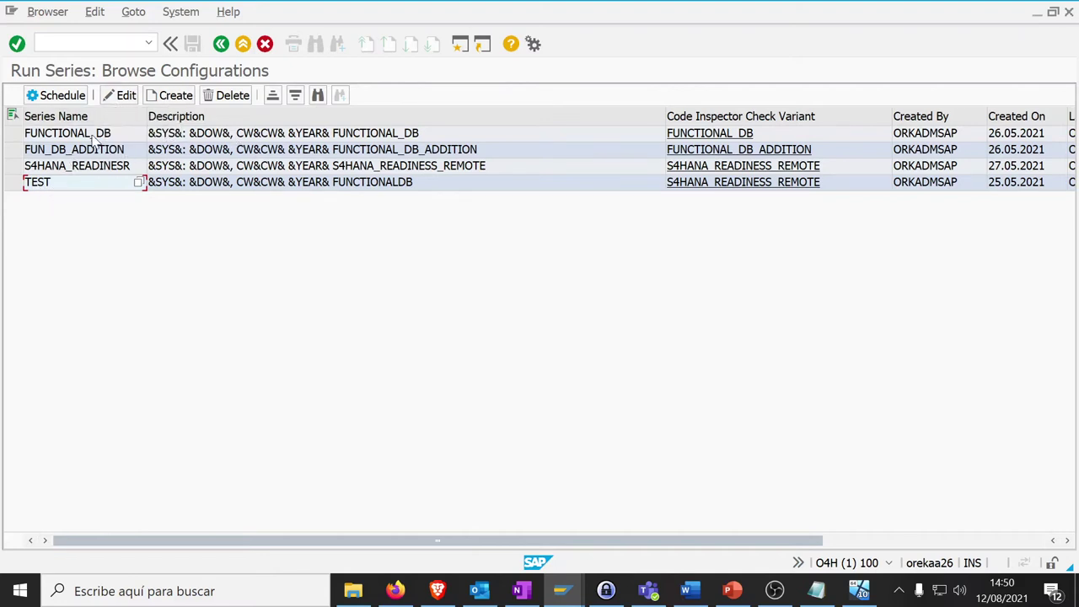
click(122, 95)
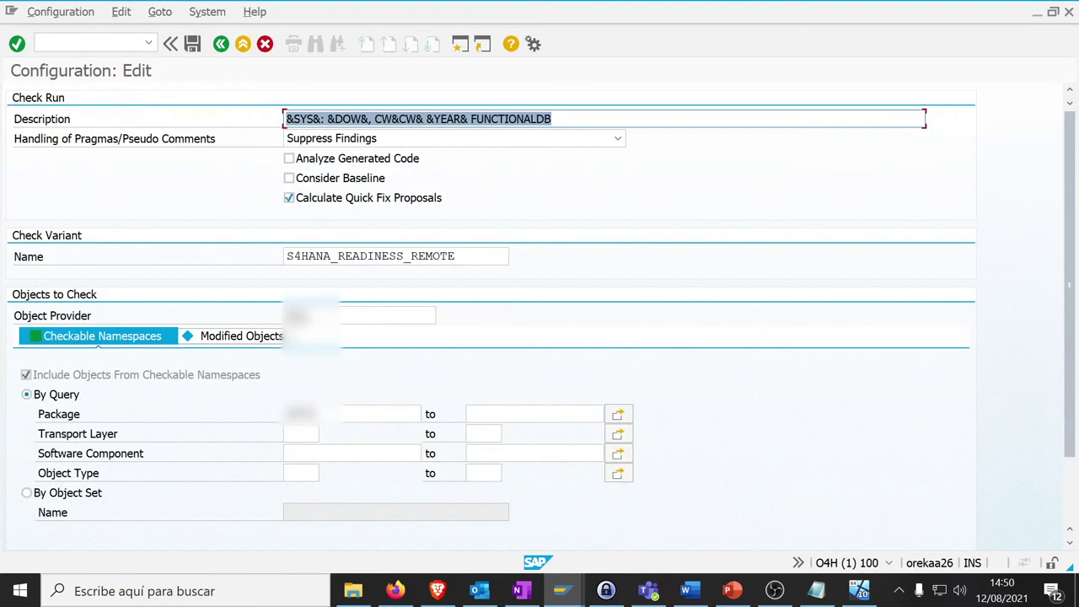
click(336, 118)
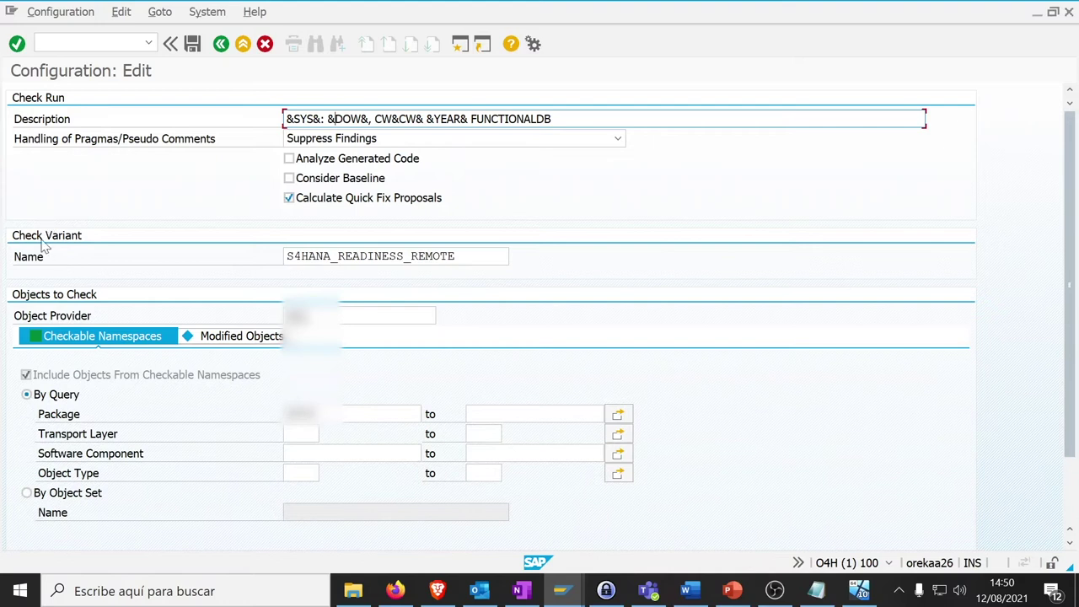
Step: Choose S4HANA_READINESS_REMOTE from the available Code Inspector check variants and save the TEST configuration
click(285, 262)
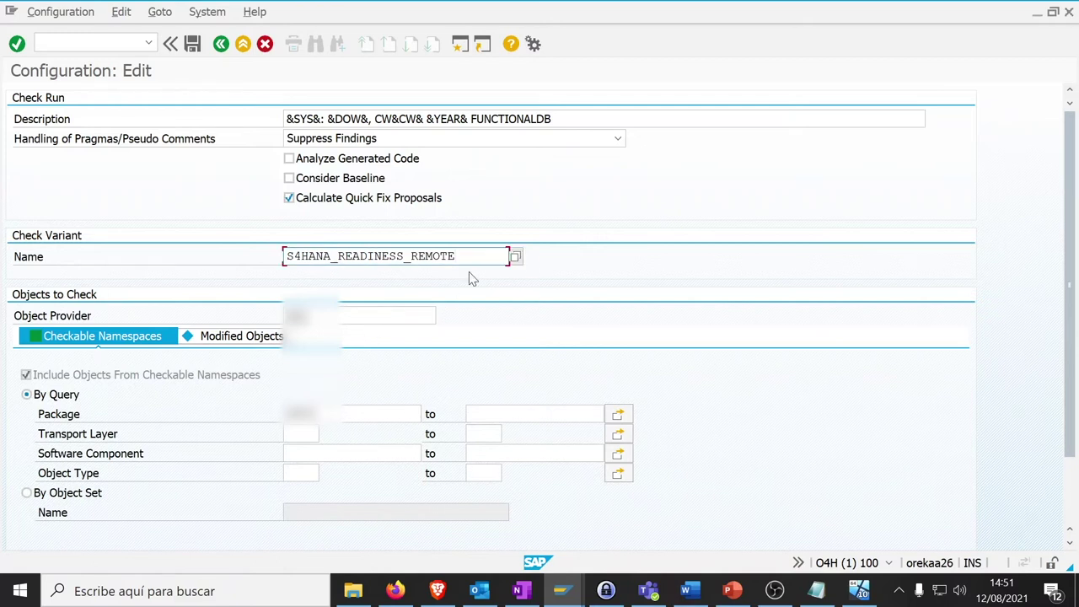
click(515, 257)
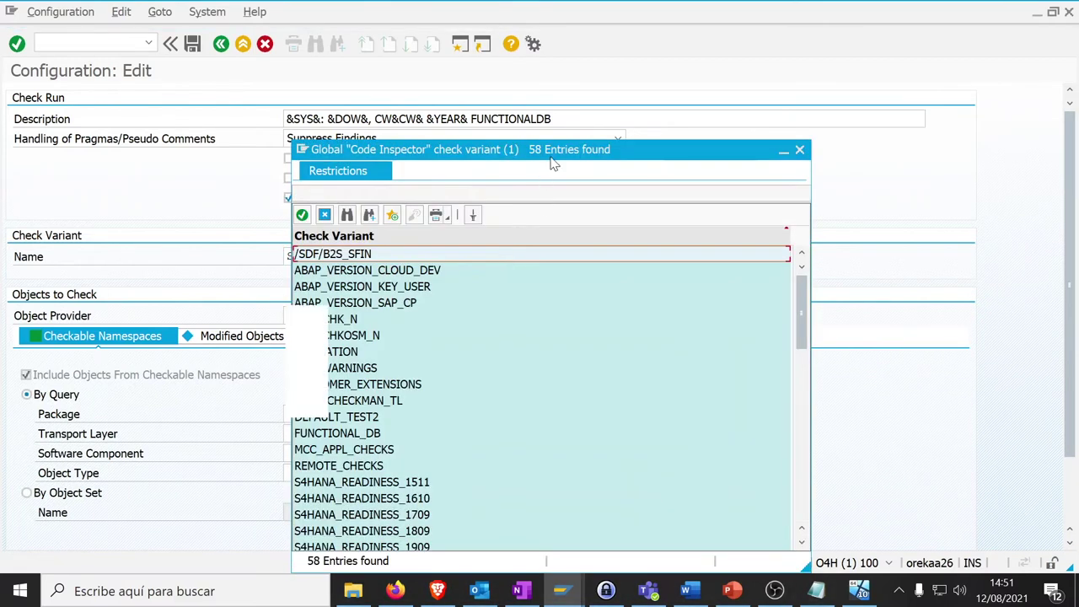
drag(552, 163, 559, 51)
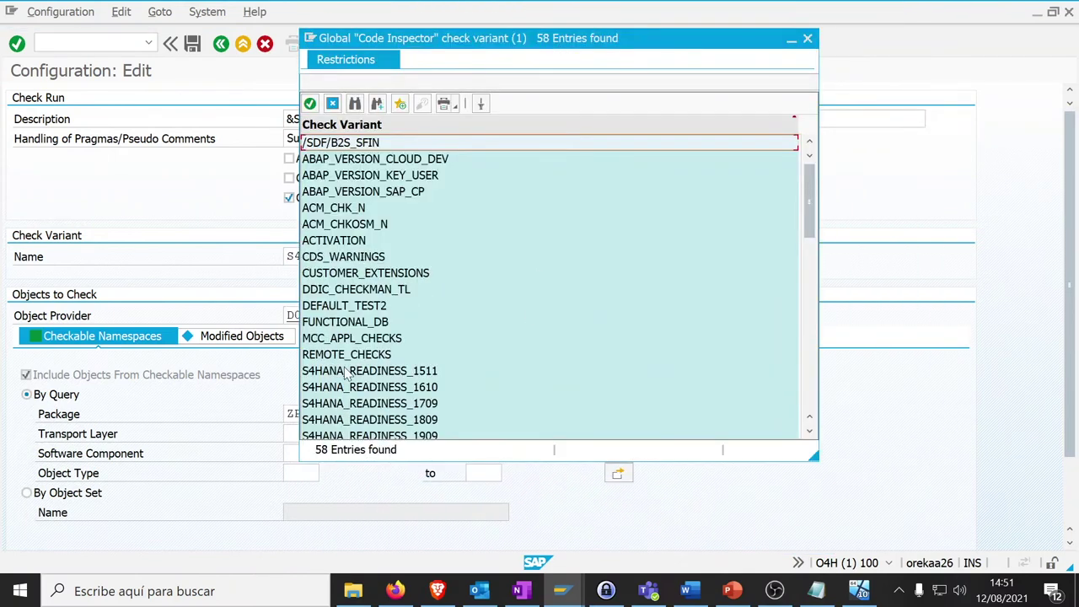
click(344, 375)
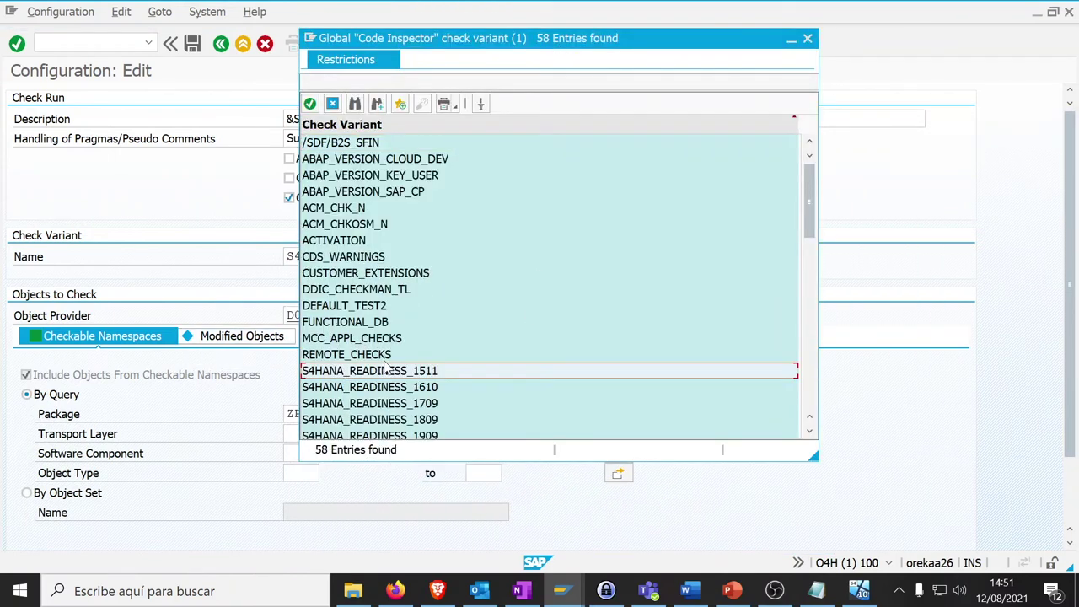
scroll(388, 364, down, 1)
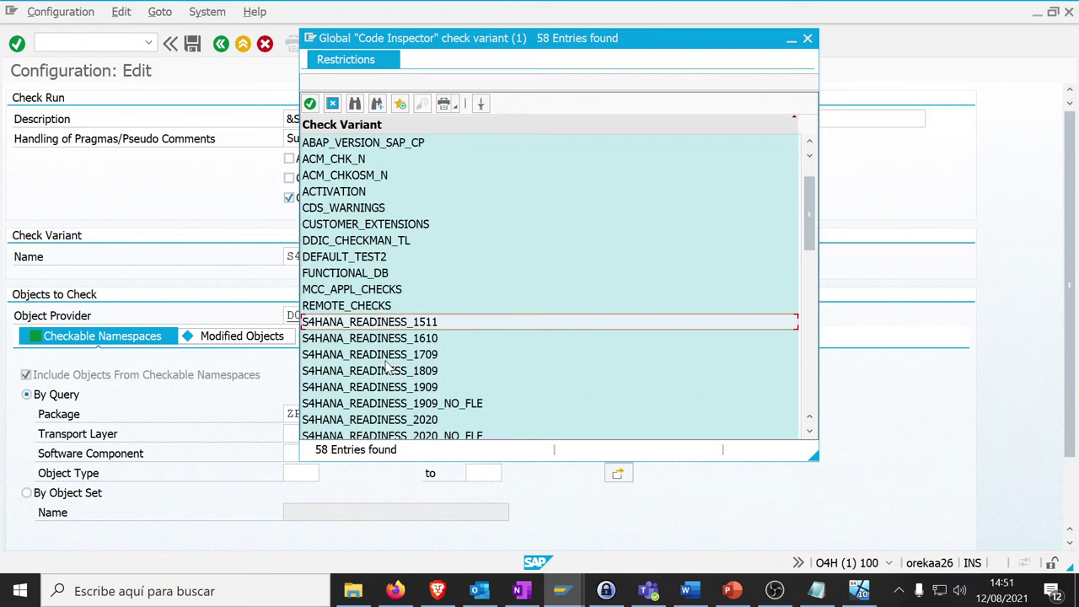
scroll(431, 345, down, 1)
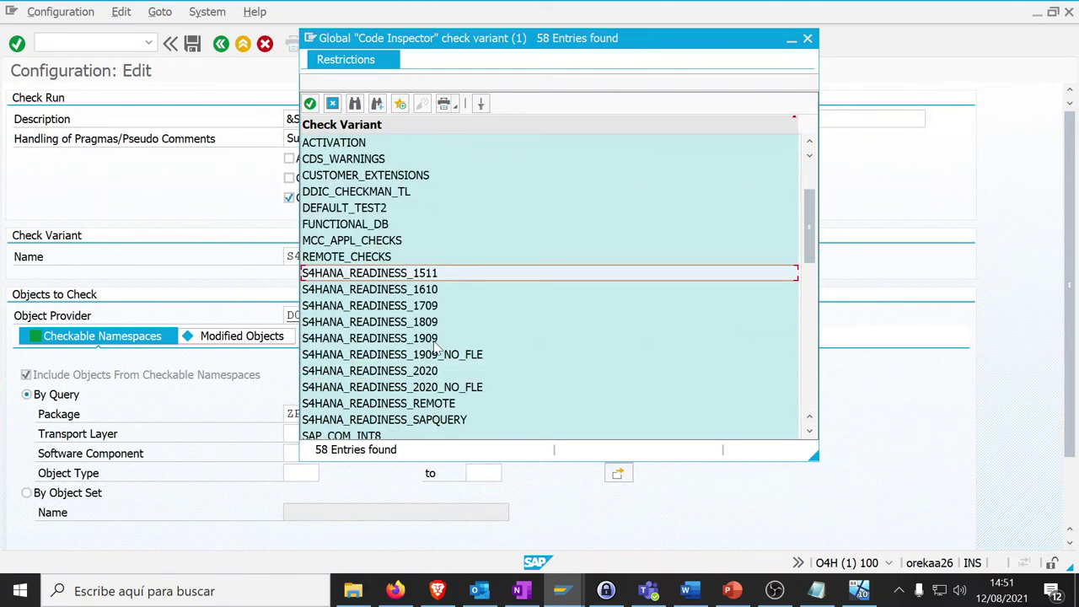
scroll(436, 346, down, 1)
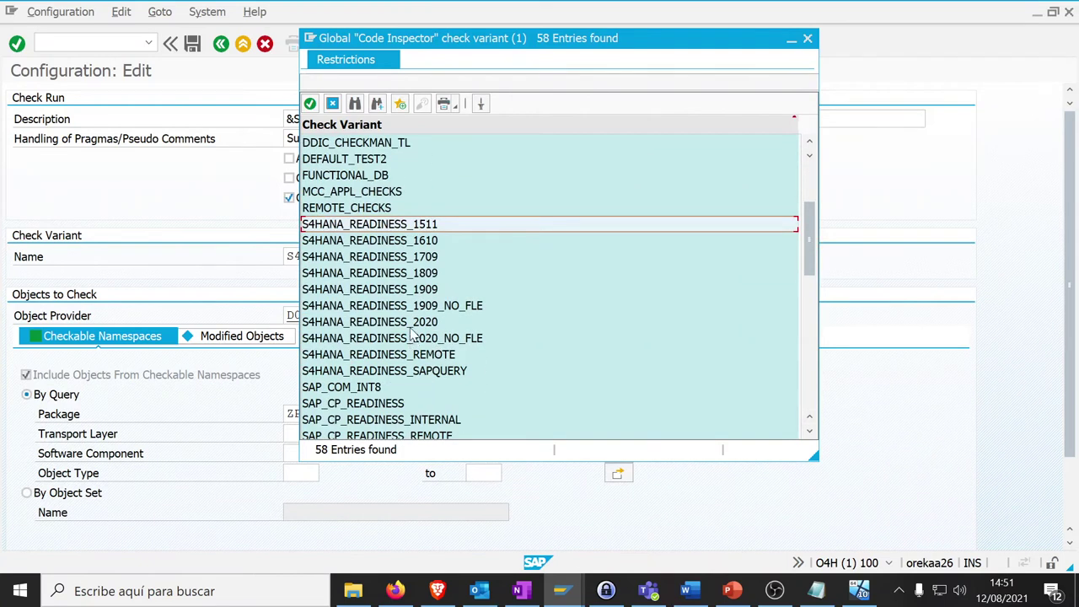
click(379, 241)
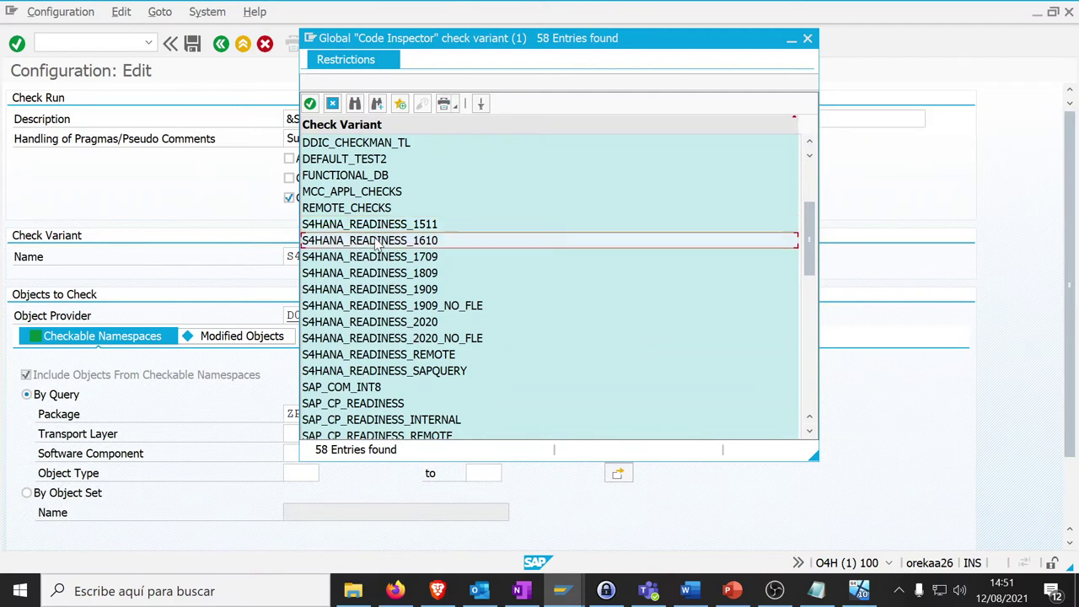
click(371, 273)
click(370, 291)
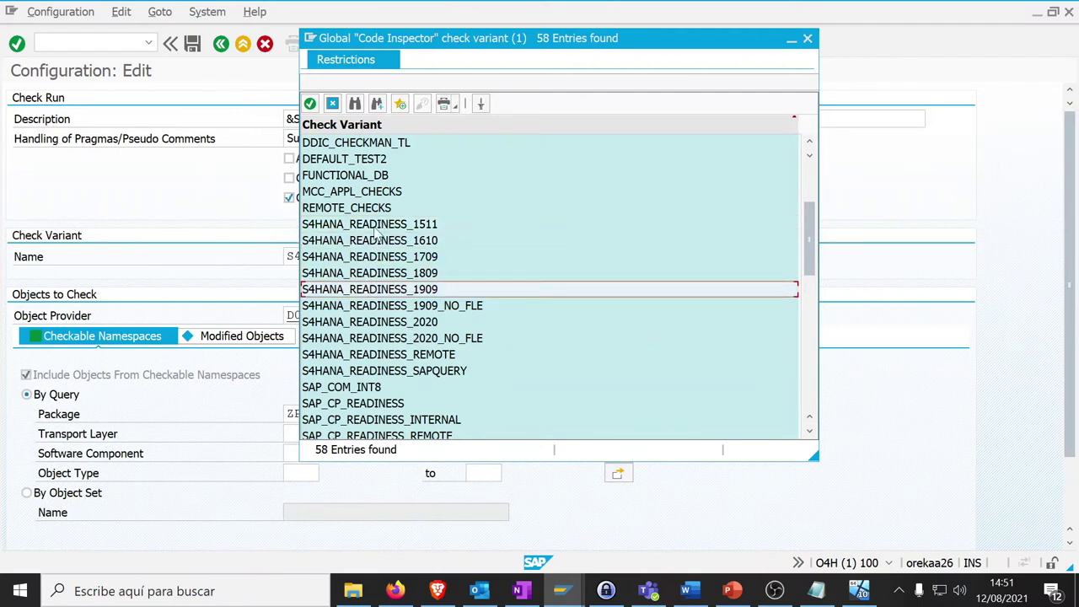
click(367, 359)
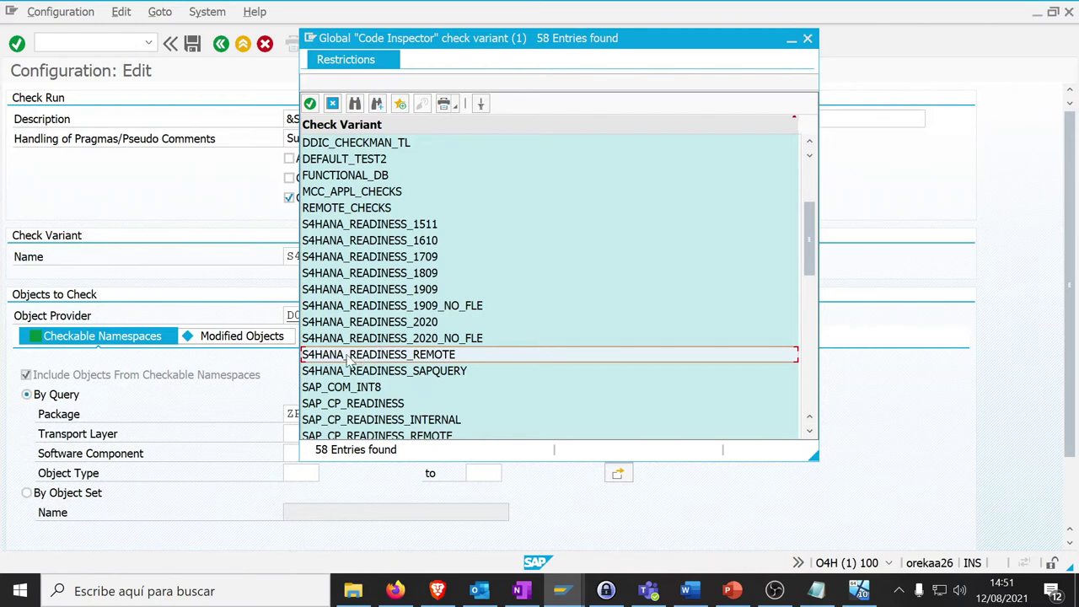
double_click(378, 354)
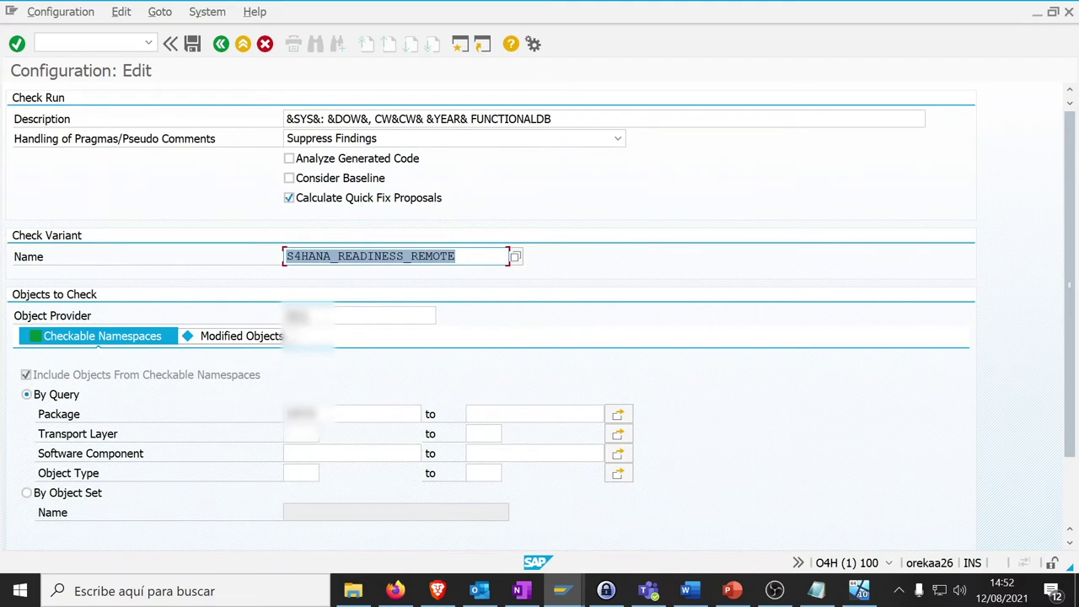
click(192, 44)
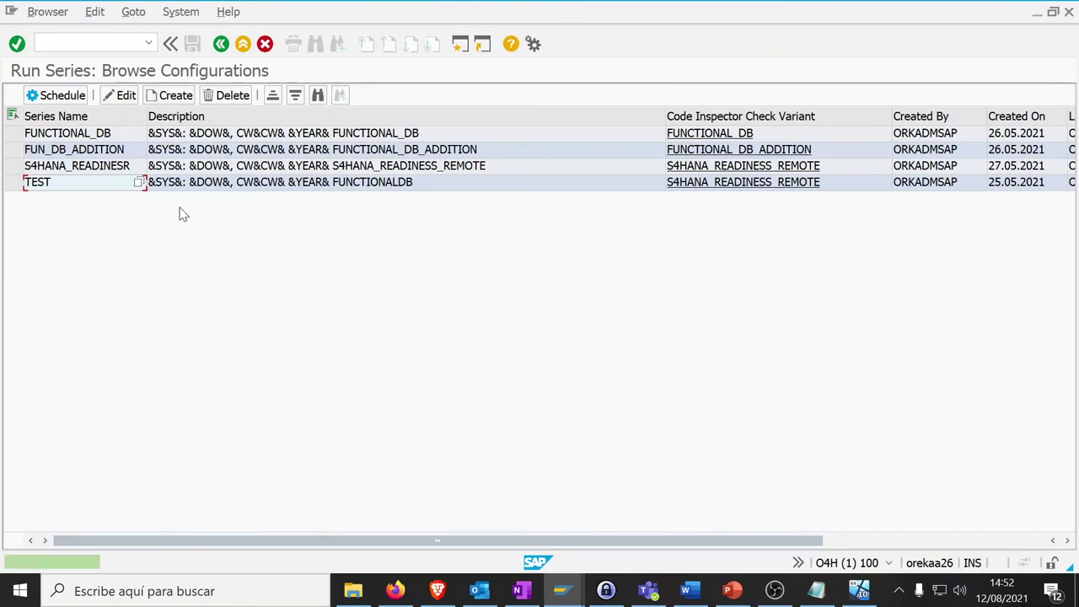
Step: Schedule the TEST run series and execute it directly with the preset execution settings
click(12, 182)
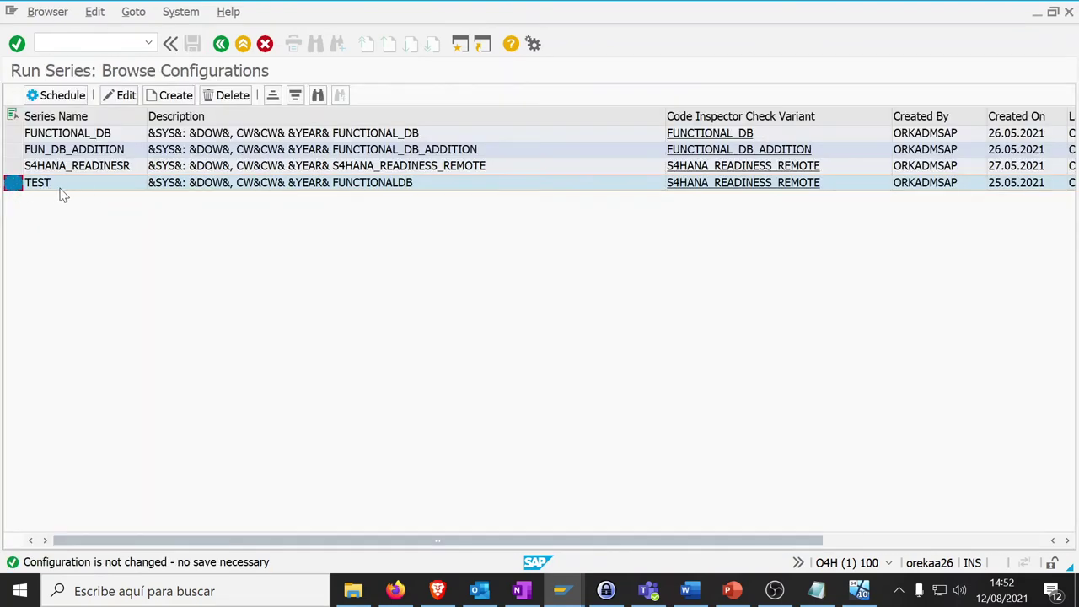
click(67, 98)
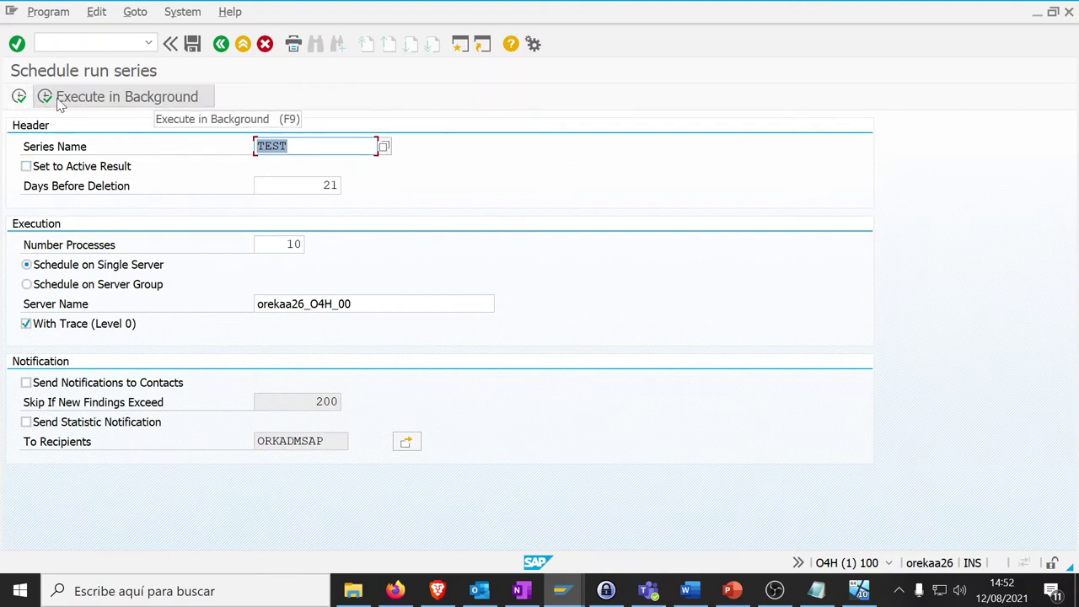
click(21, 100)
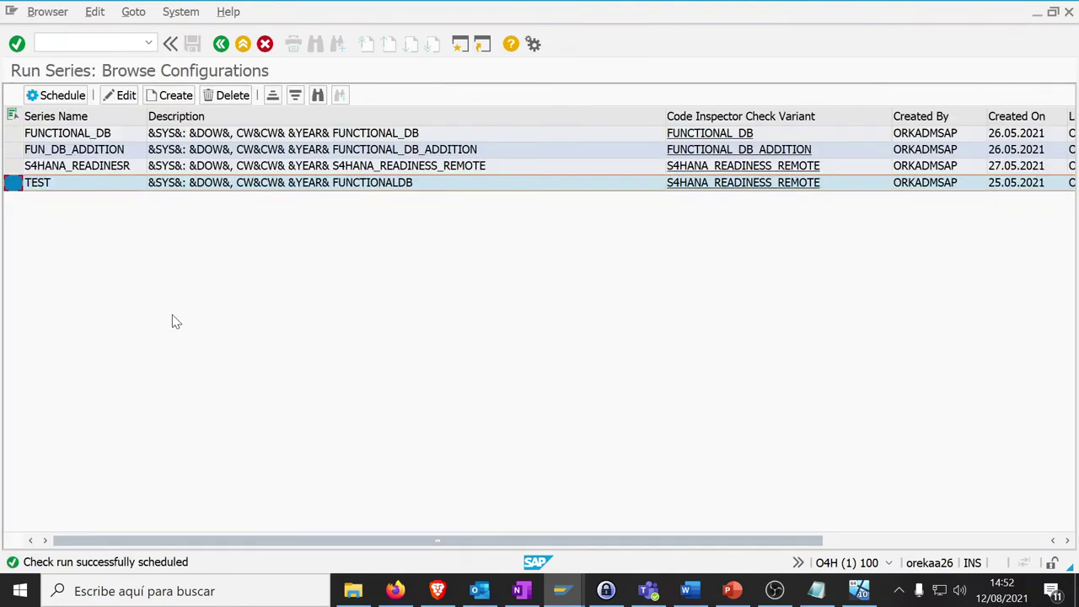
Step: List the ATC runs in the run monitor and display the phases of the newest TEST run
click(221, 45)
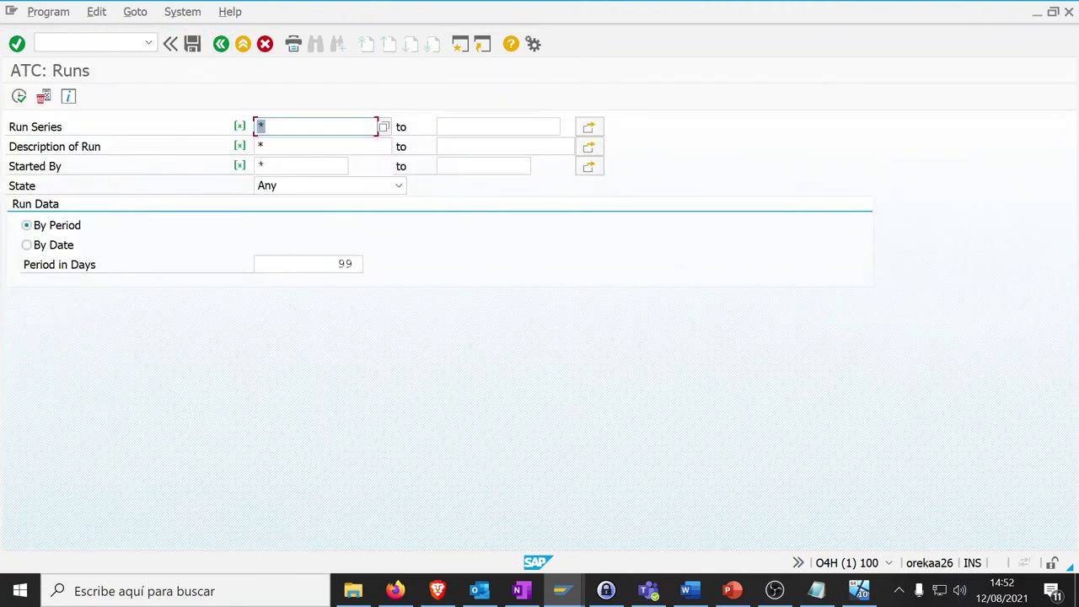
click(18, 96)
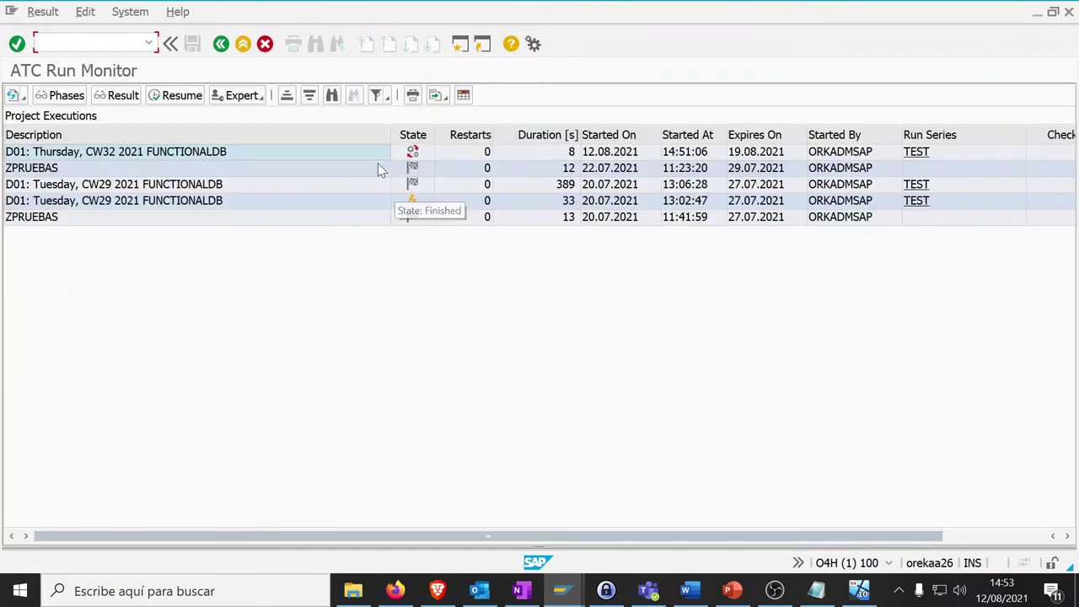
click(153, 154)
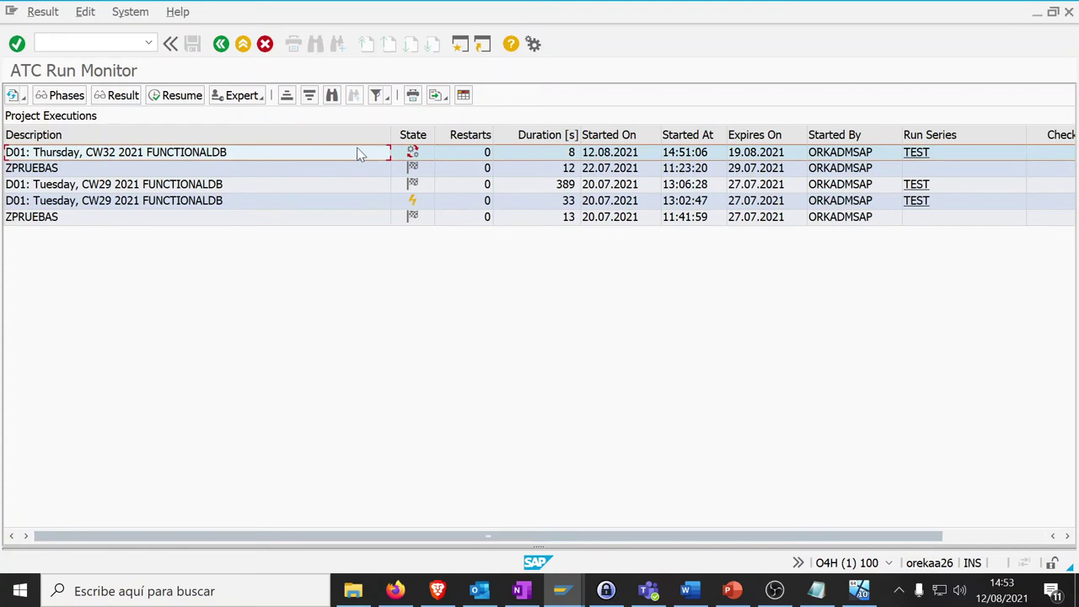
double_click(228, 156)
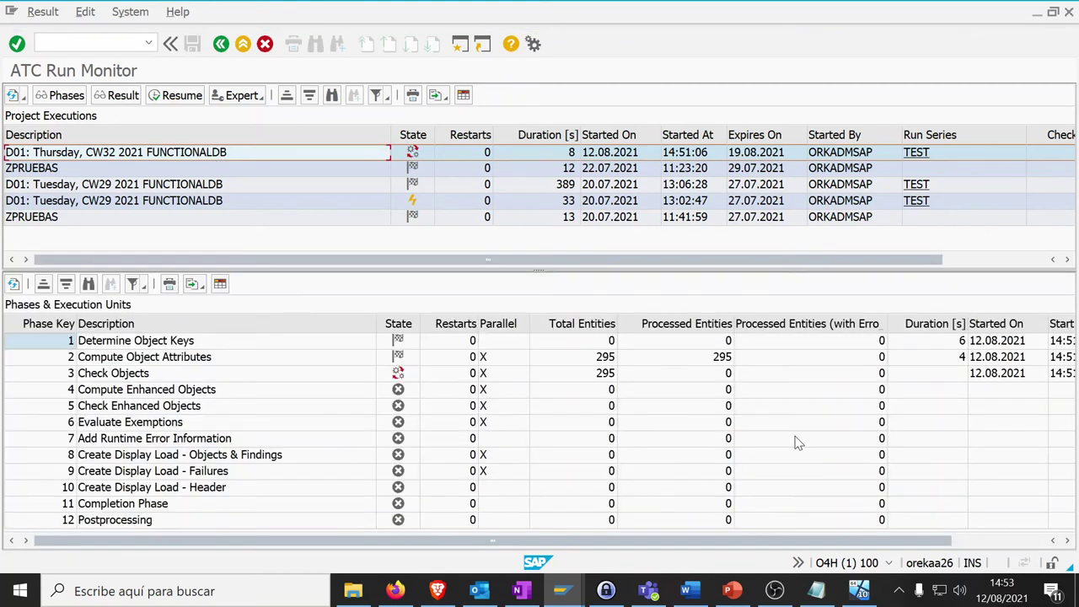
Step: Refresh the run monitor repeatedly to follow the progress of the newest TEST run and examine its phases and processed entities
click(14, 97)
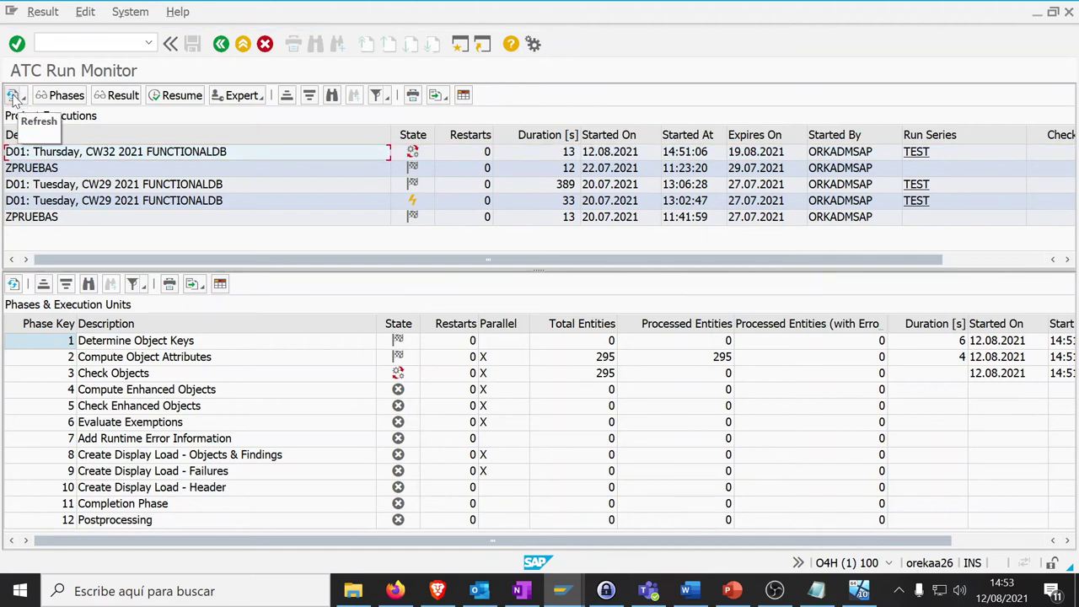
click(13, 96)
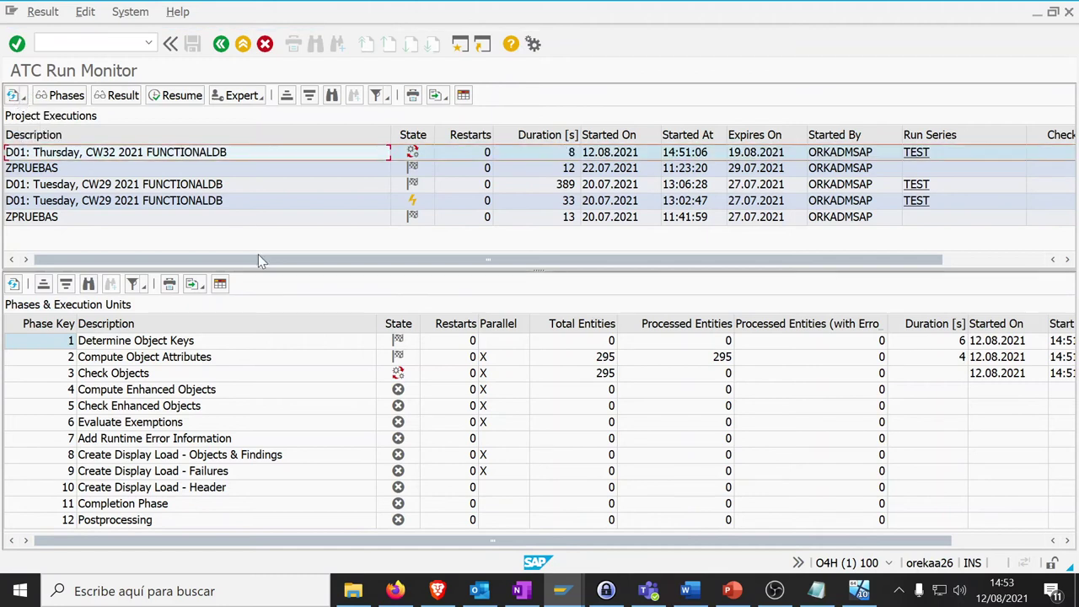
click(12, 97)
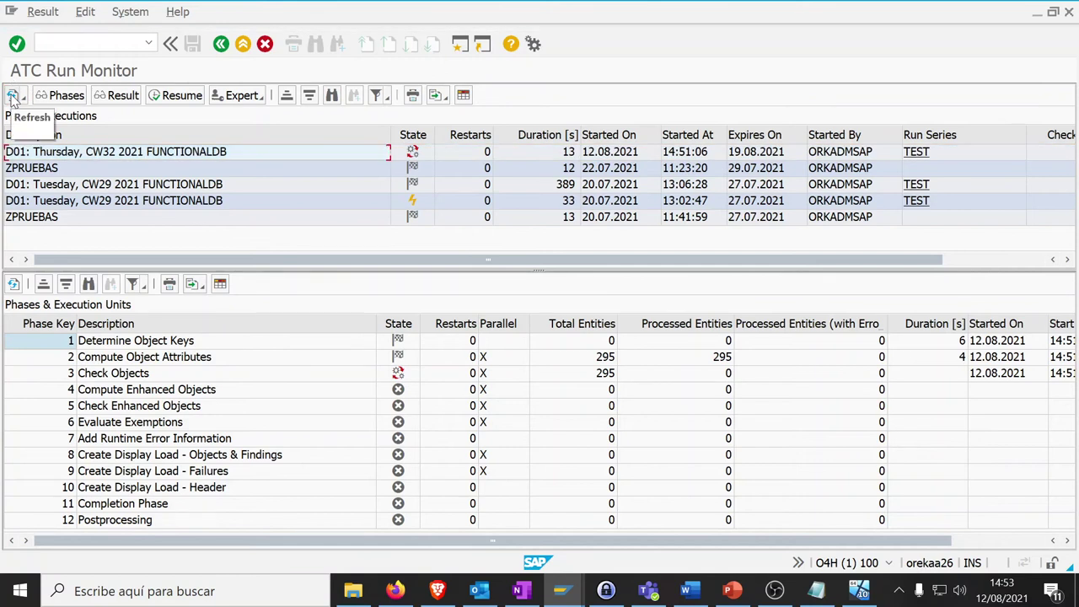
click(12, 97)
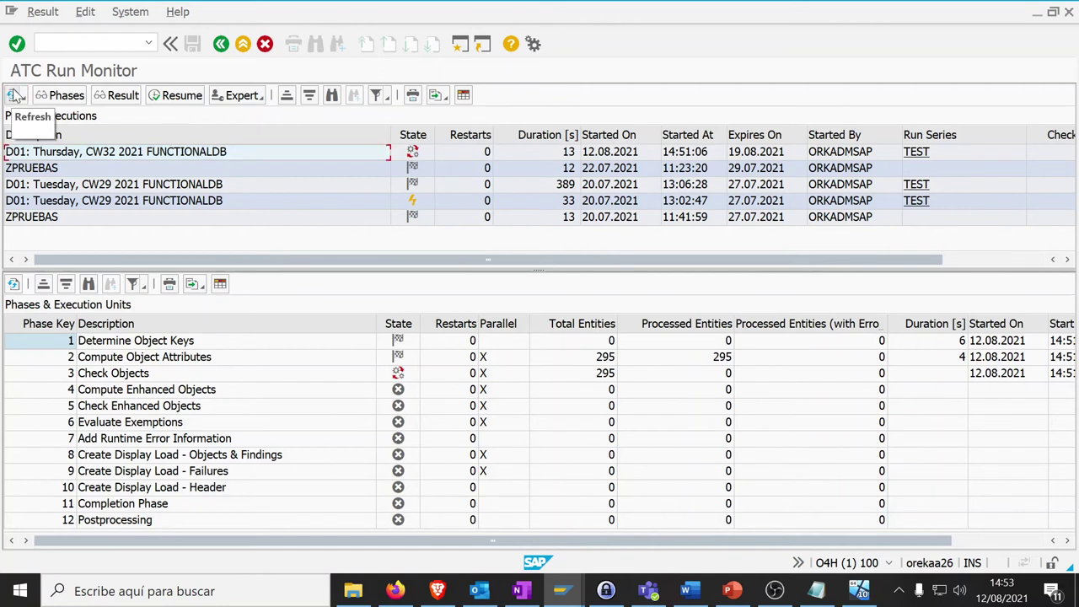
click(14, 97)
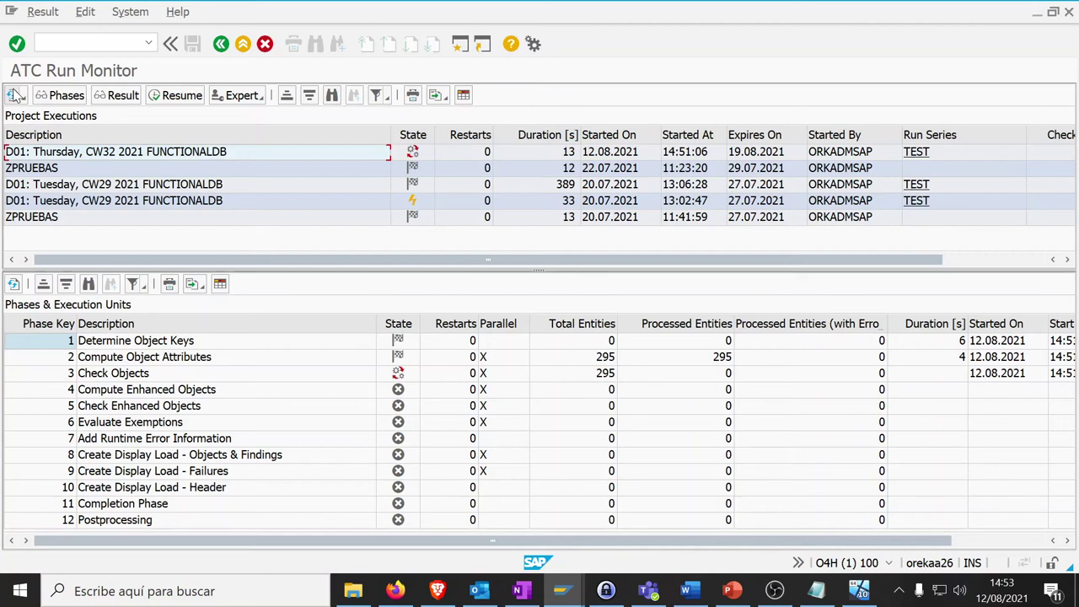
click(15, 96)
click(13, 97)
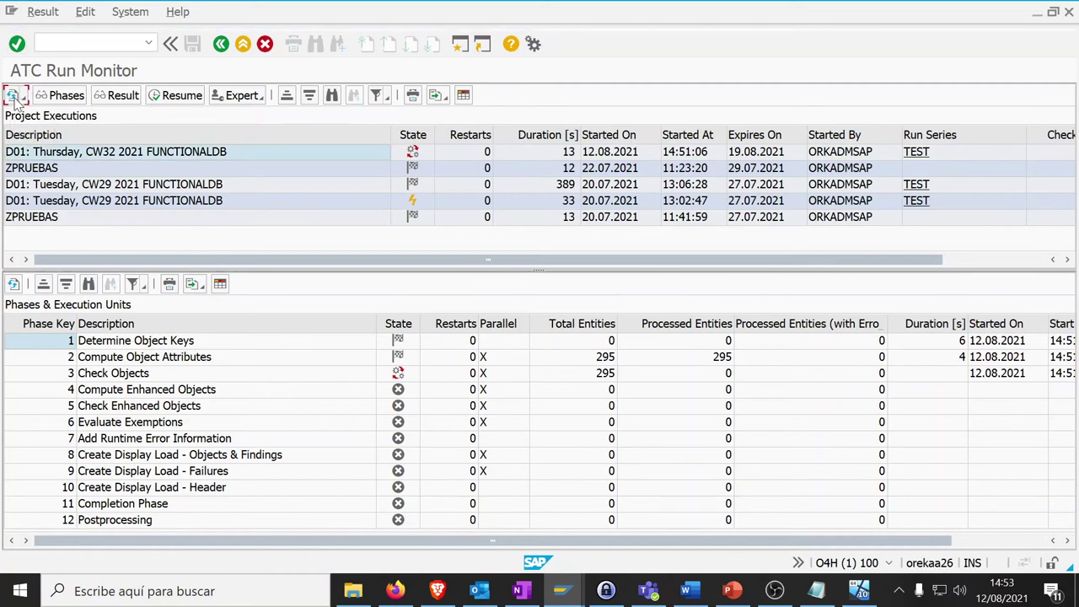
click(13, 97)
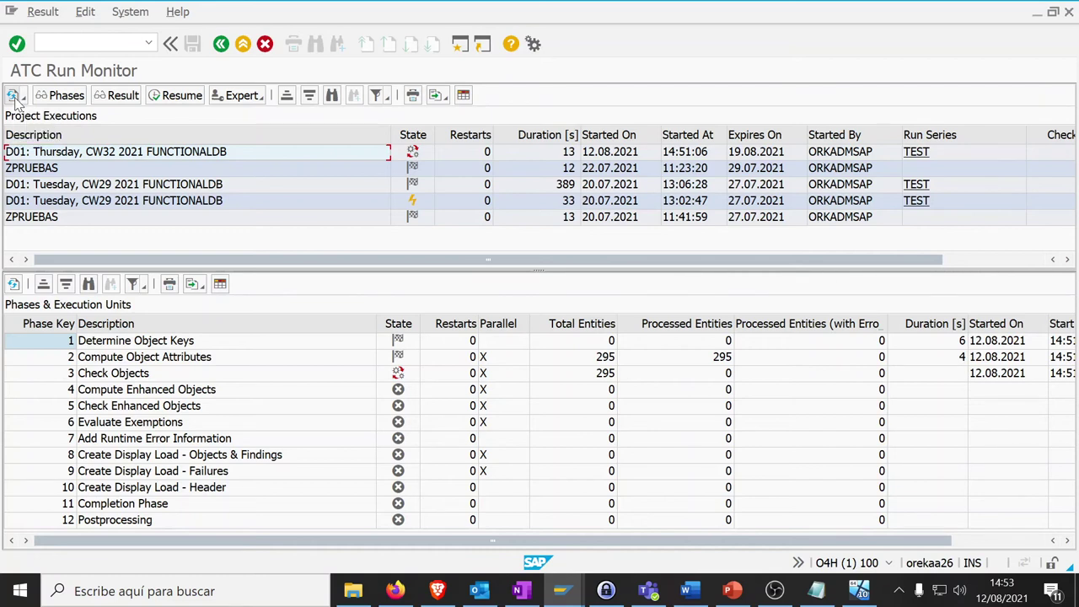
click(15, 100)
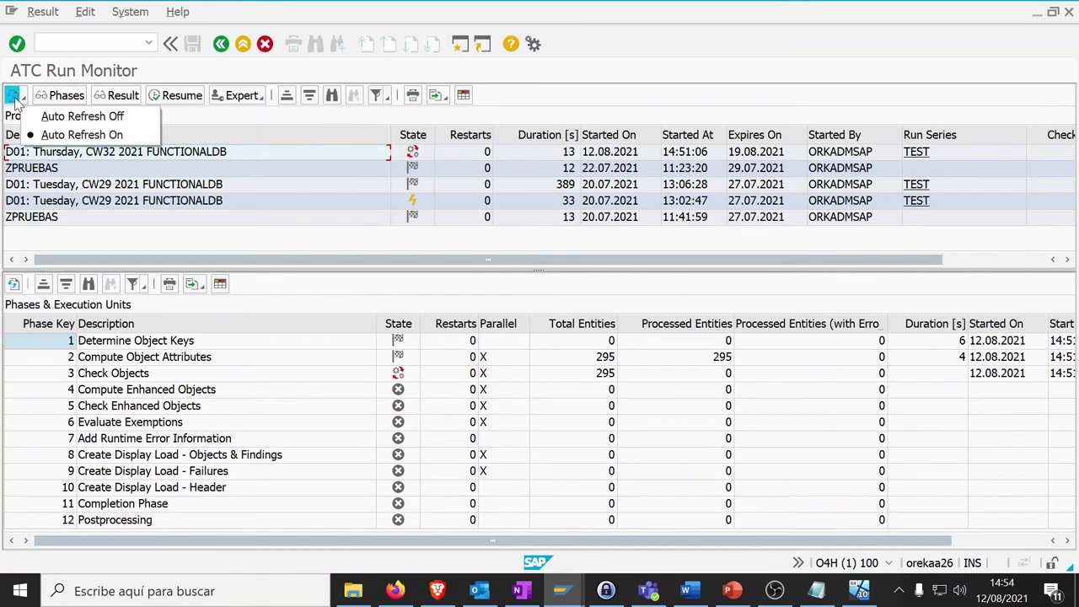
click(119, 244)
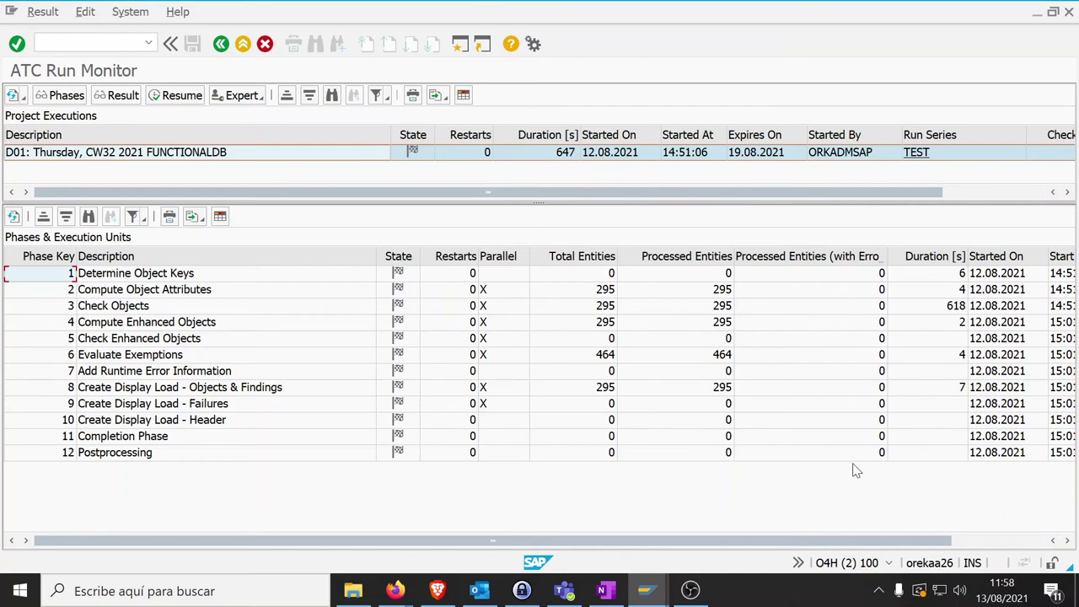
click(796, 323)
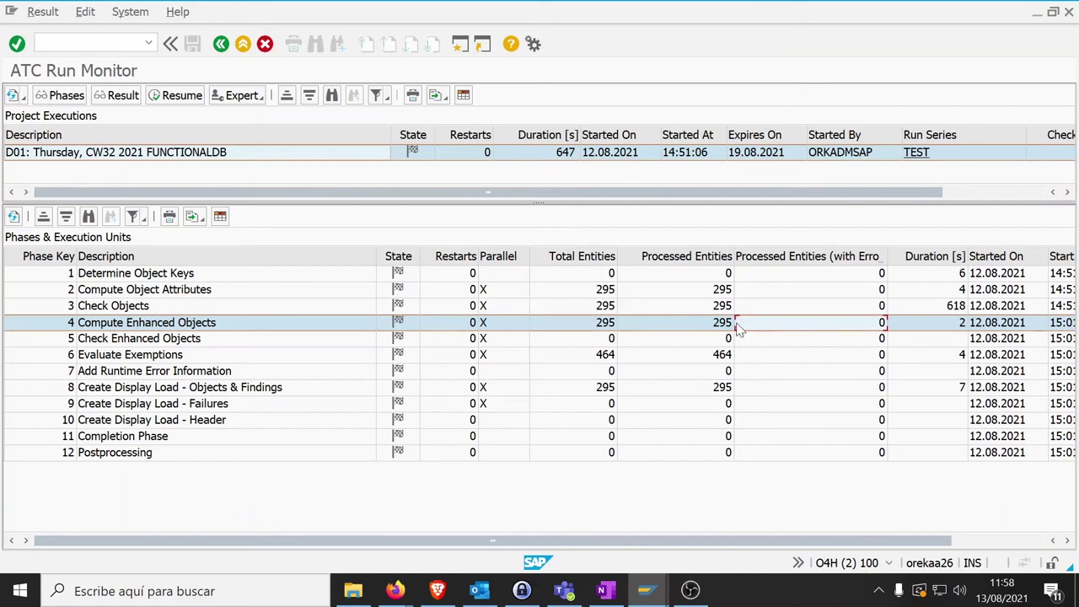
Step: Return to the ABAP Test Cockpit overview and list the ATC results through Manage Results with the preset selection criteria
click(222, 44)
click(222, 45)
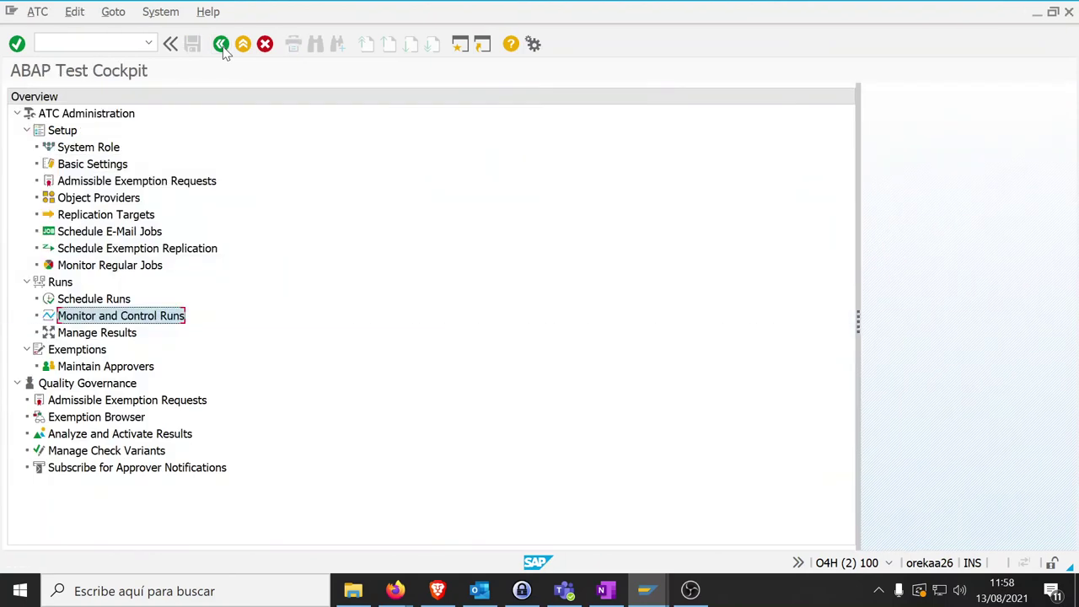
click(88, 334)
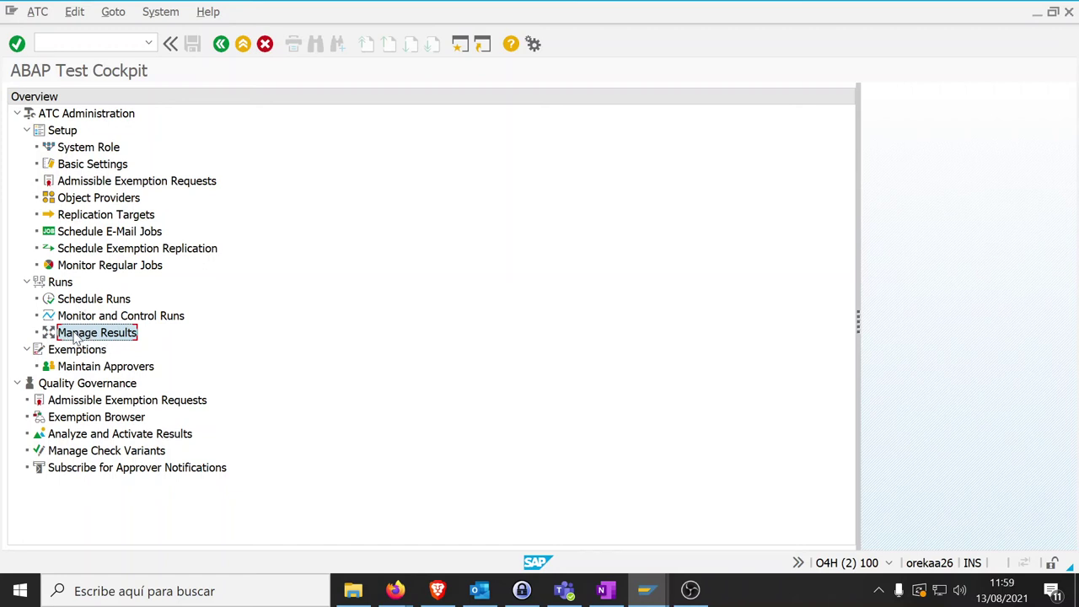
double_click(75, 334)
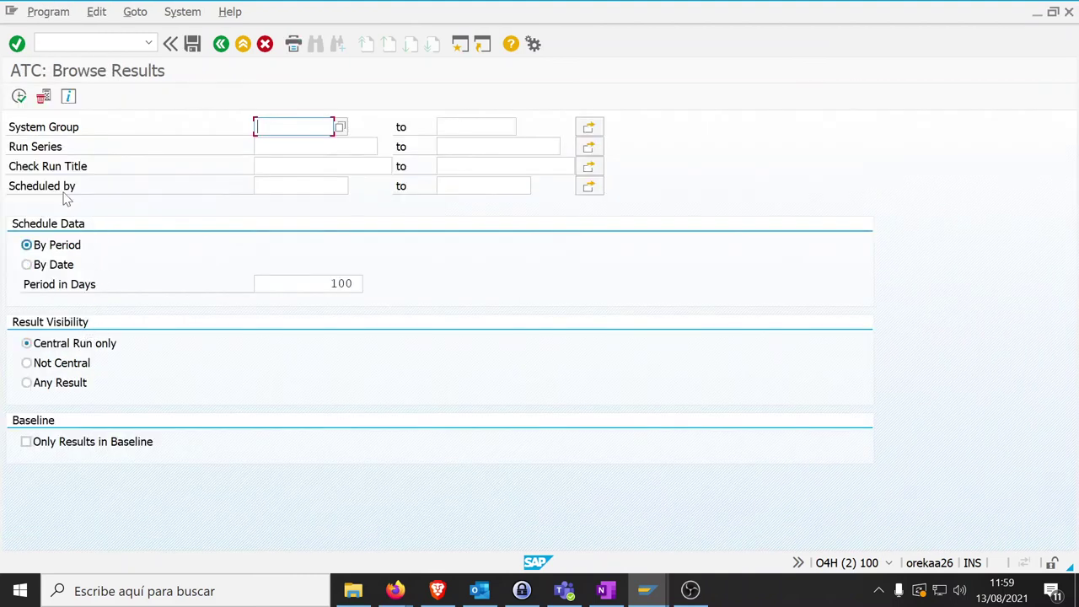
click(19, 98)
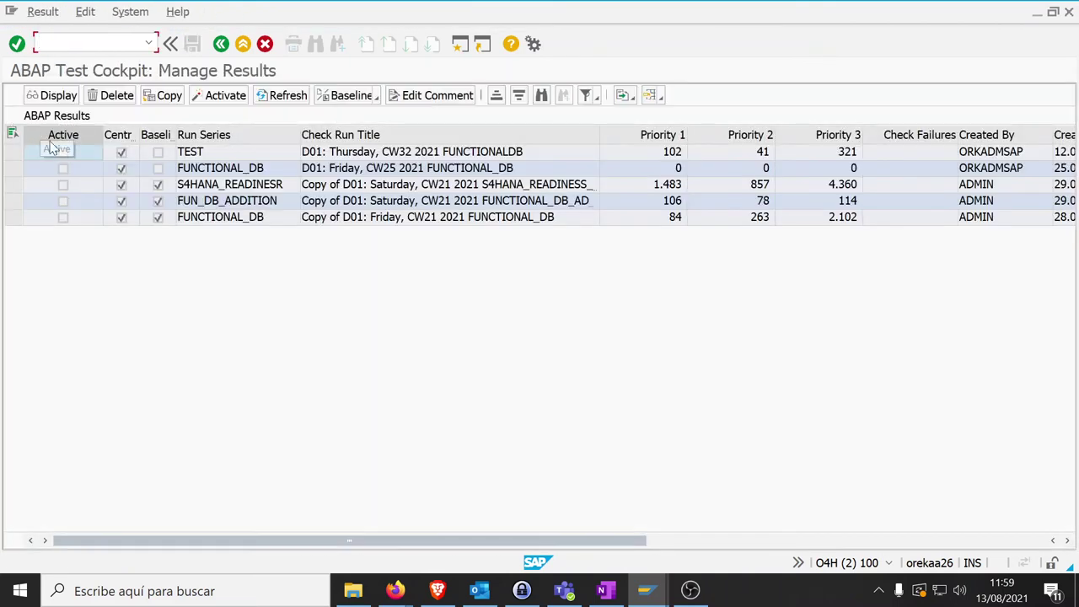
Step: Open the check result of the TEST run series to display its findings
click(383, 154)
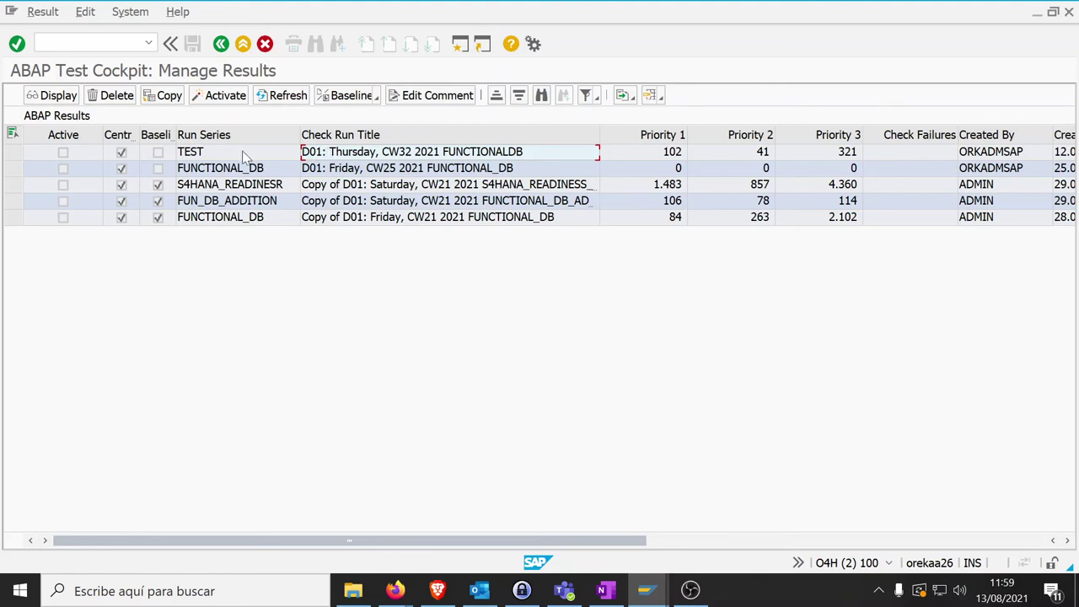
double_click(357, 157)
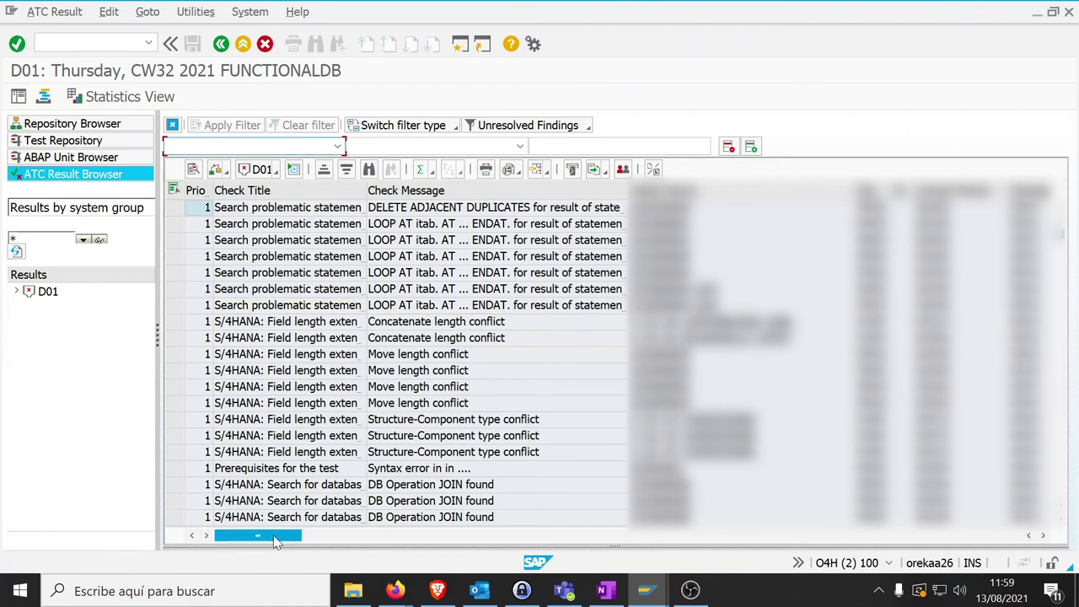
mouse_move(274, 541)
mouse_down()
mouse_move(337, 541)
mouse_move(274, 541)
mouse_up()
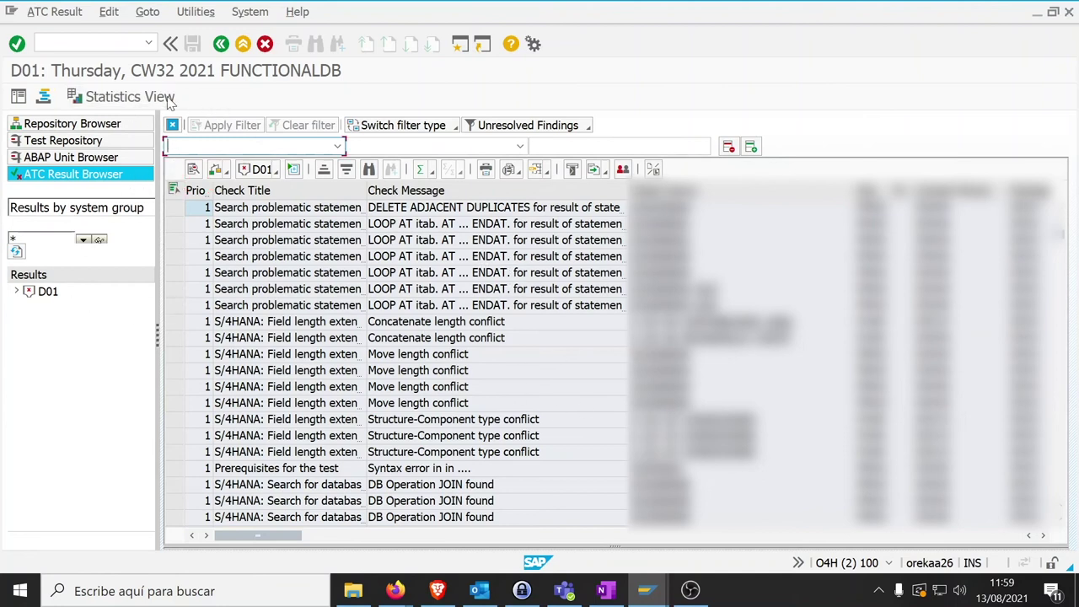
Step: Show the statistics view of the findings, enlarge its area and fit the check and description columns to their contents
click(140, 95)
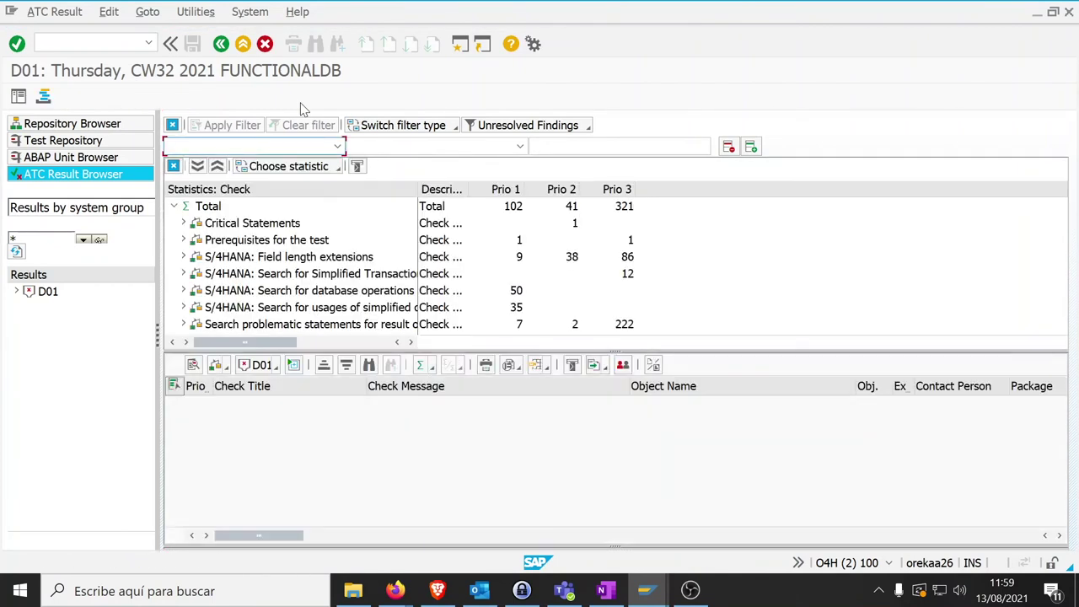
click(314, 166)
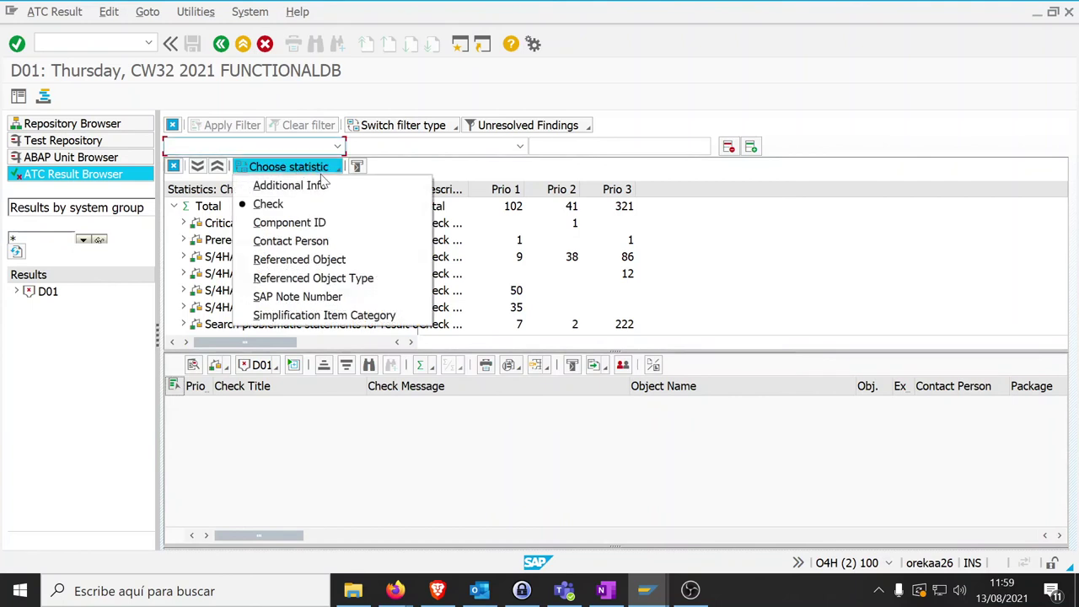
click(531, 171)
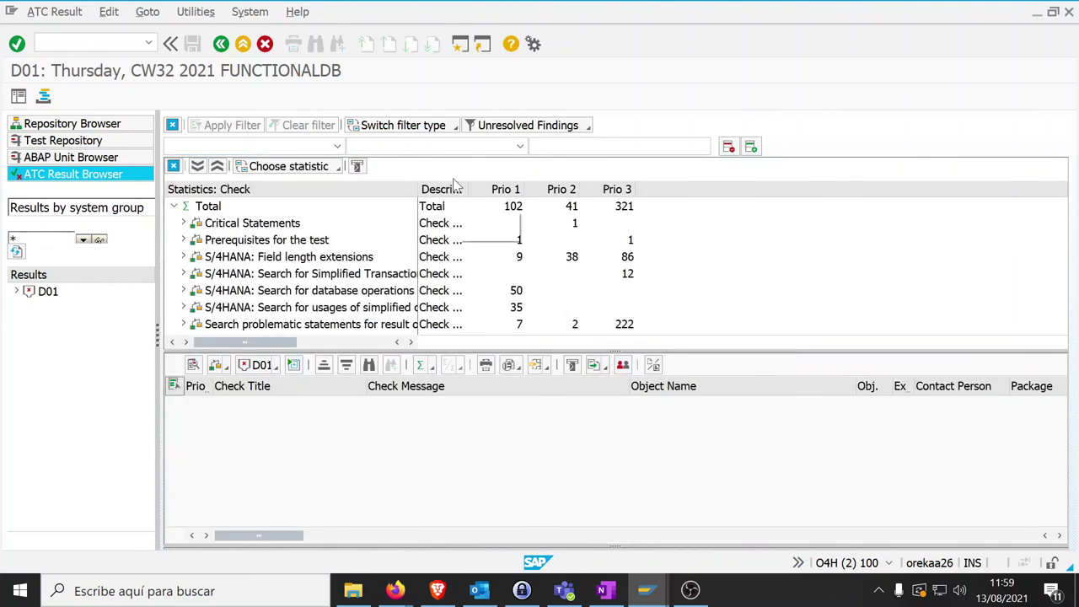
double_click(417, 189)
click(313, 167)
drag(488, 349, 489, 460)
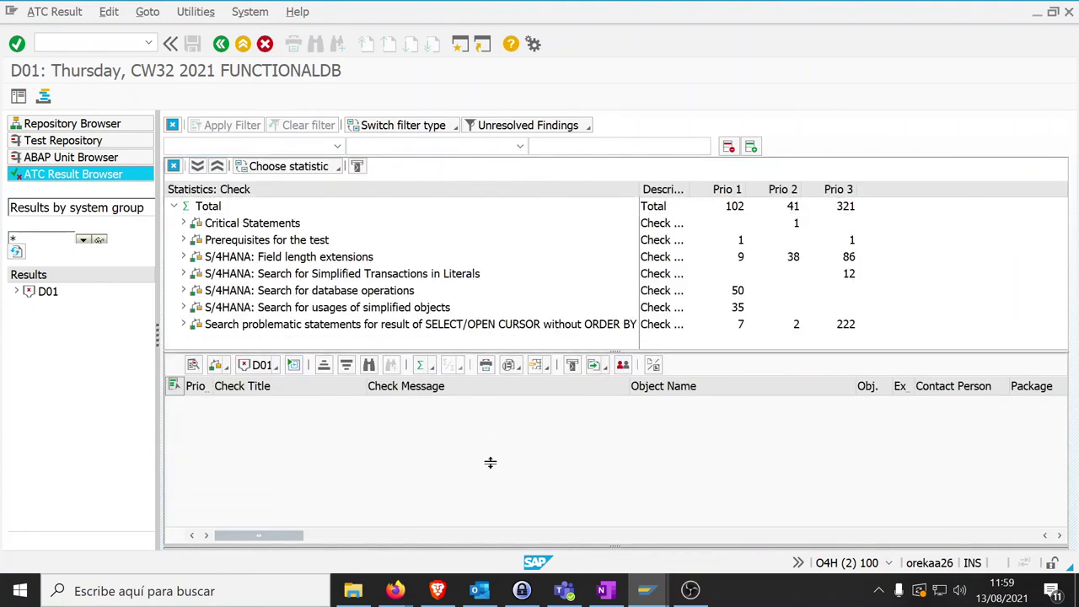
double_click(687, 183)
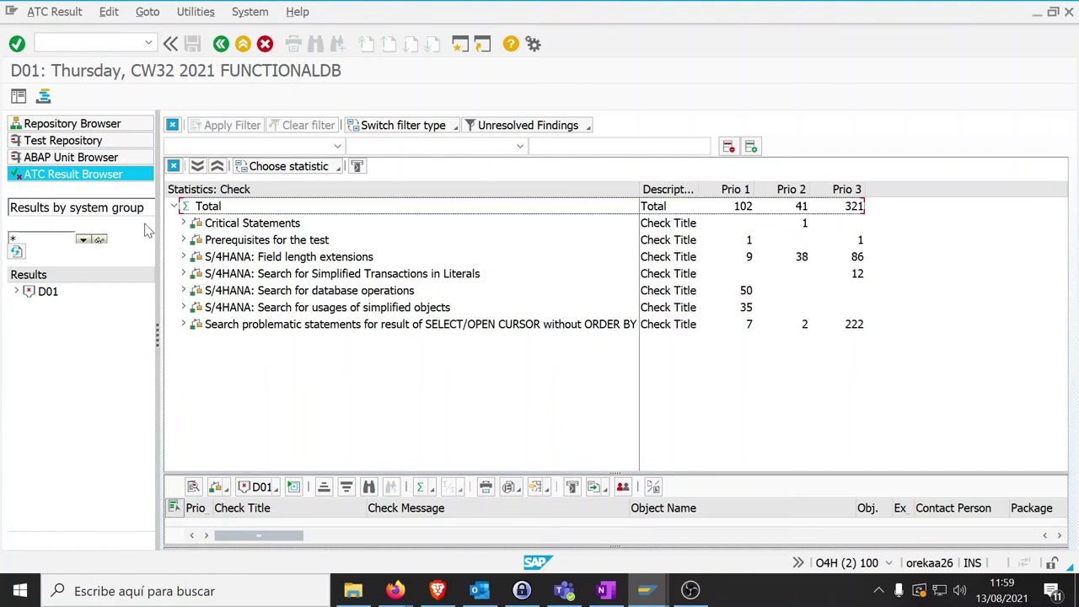
Step: Expand all checks in the statistics and list the CALL FUNCTION Generic Parameter findings under S/4HANA: Field length extensions
click(197, 166)
click(249, 224)
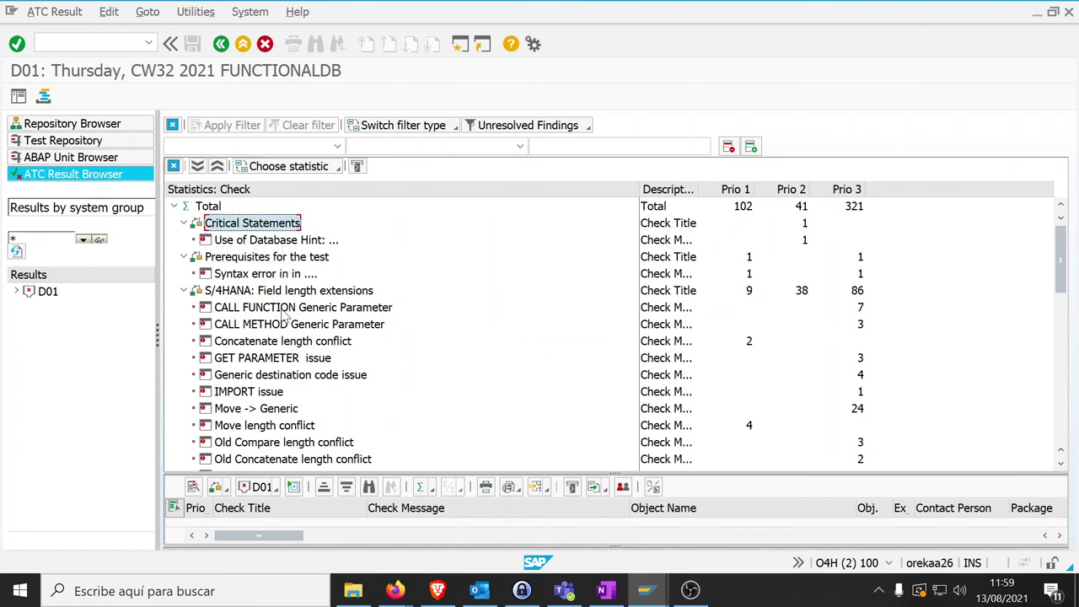
click(251, 309)
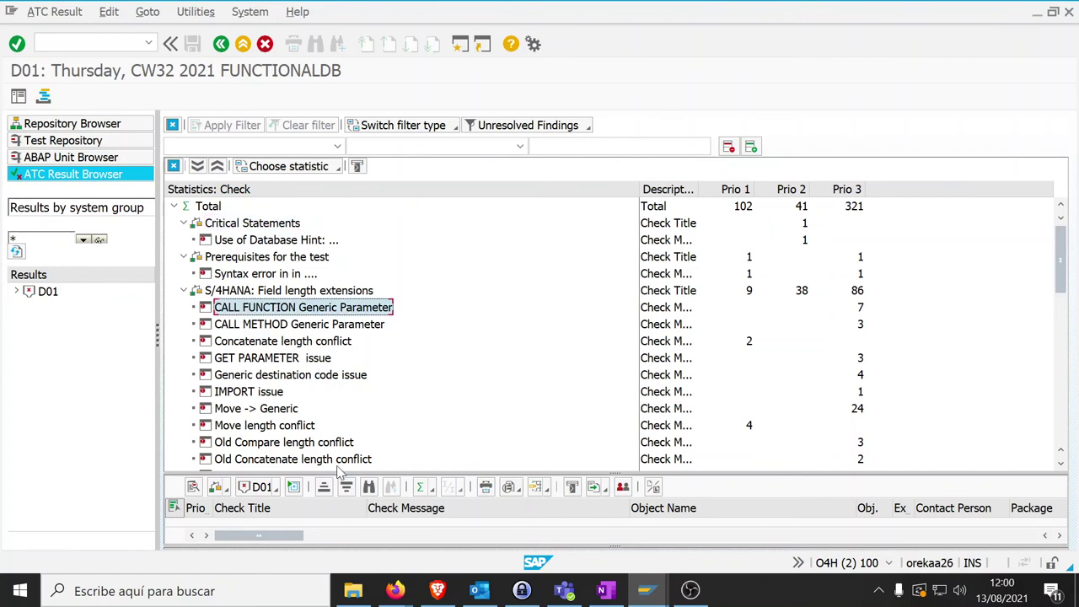
drag(319, 470, 317, 368)
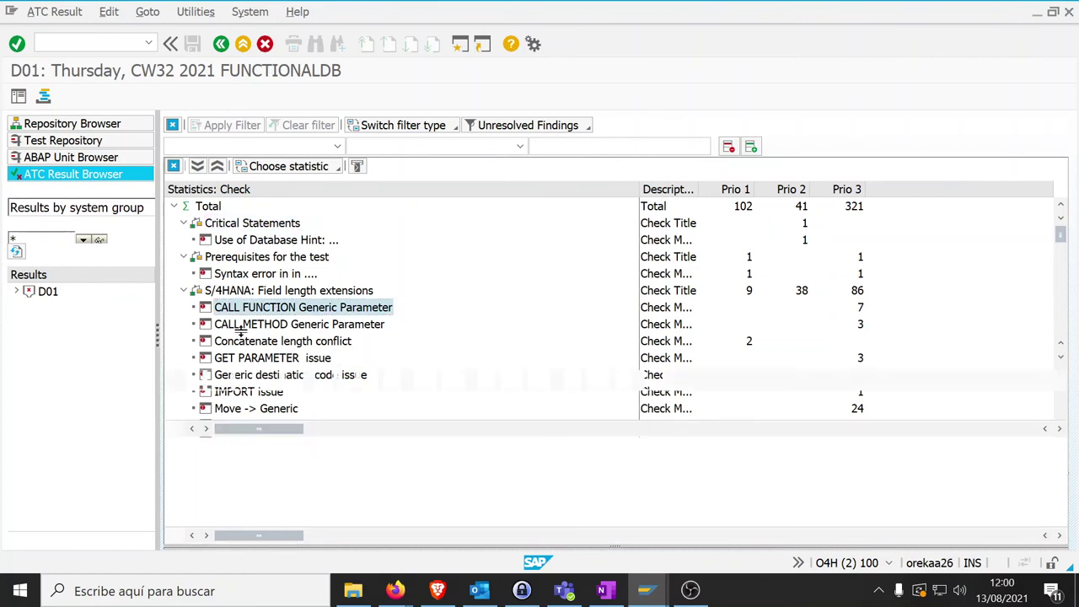
double_click(245, 310)
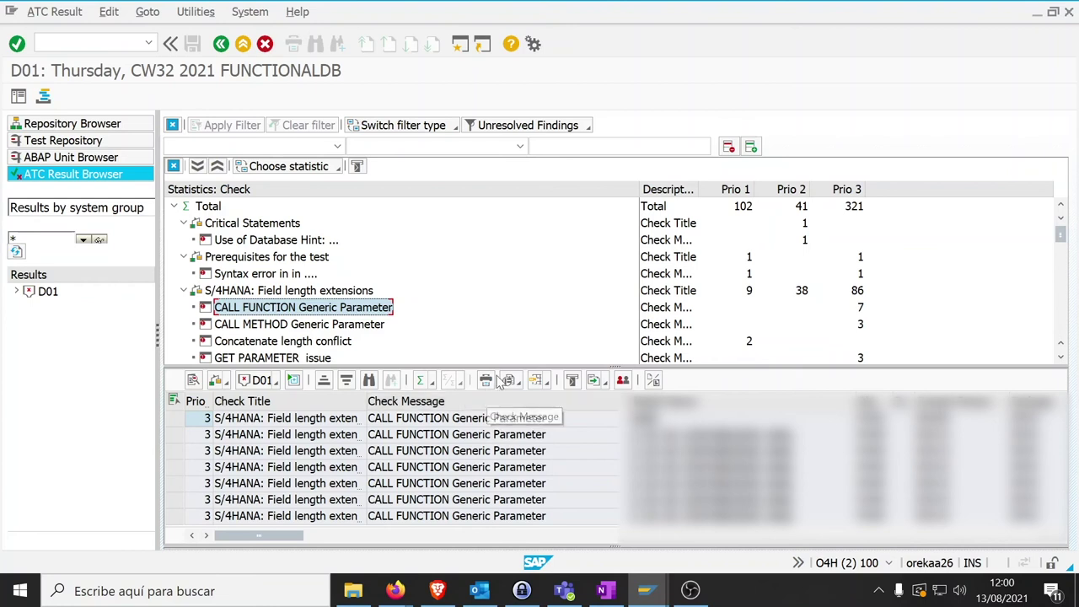
drag(500, 369, 501, 418)
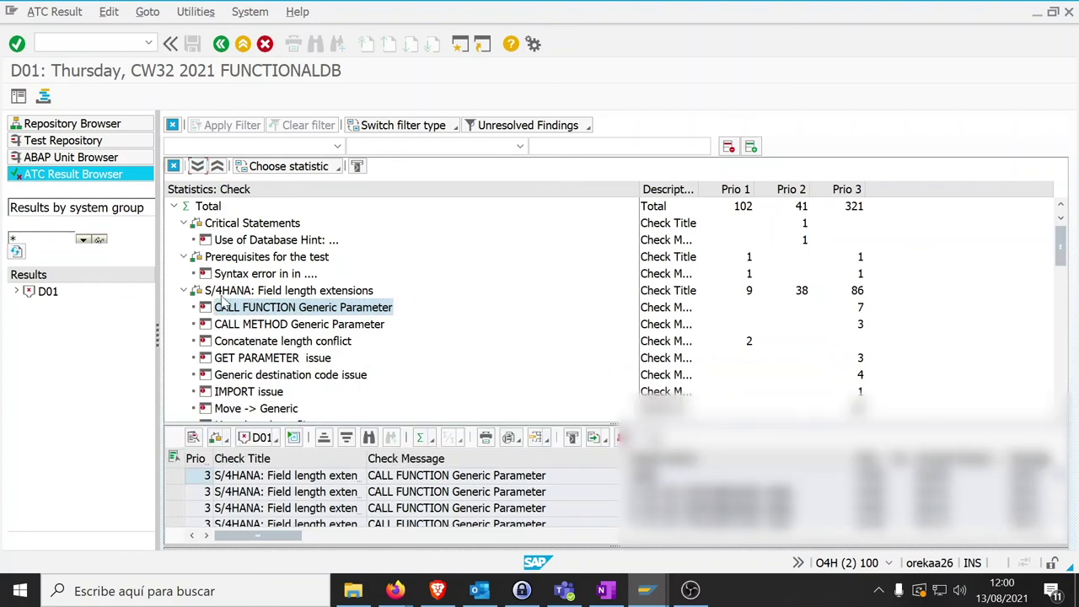
Step: Group the statistics by Referenced Object, fit the description column and expand ATWRT down to its check messages
click(336, 169)
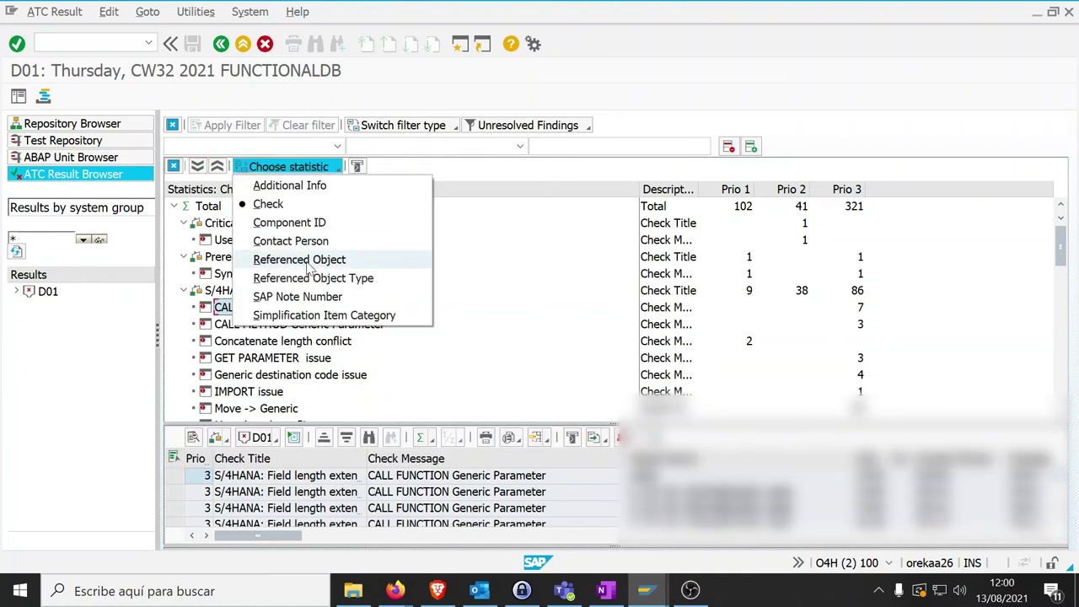
click(299, 260)
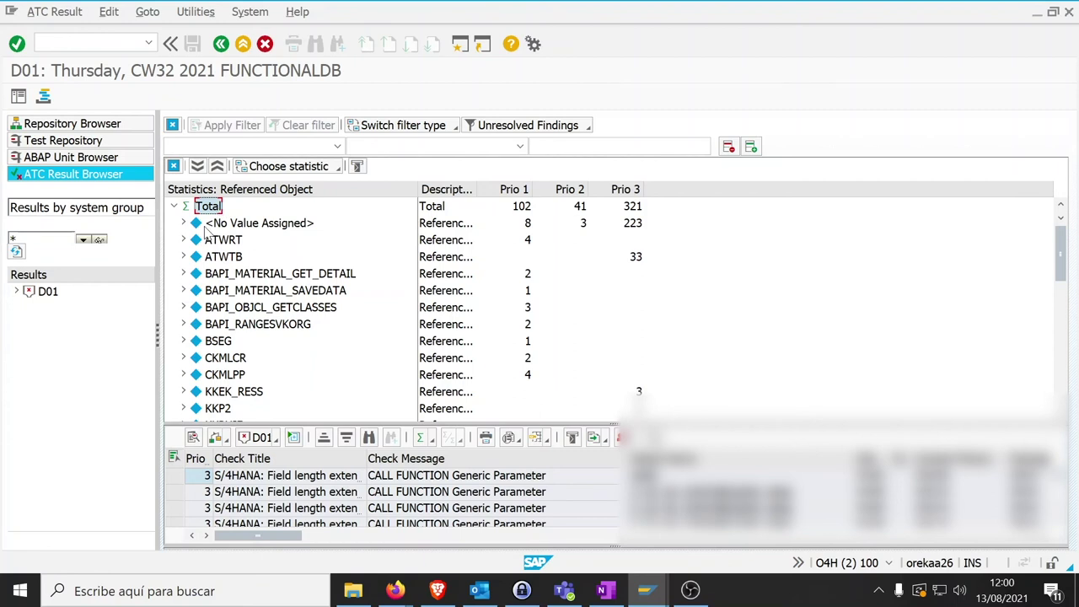
double_click(477, 190)
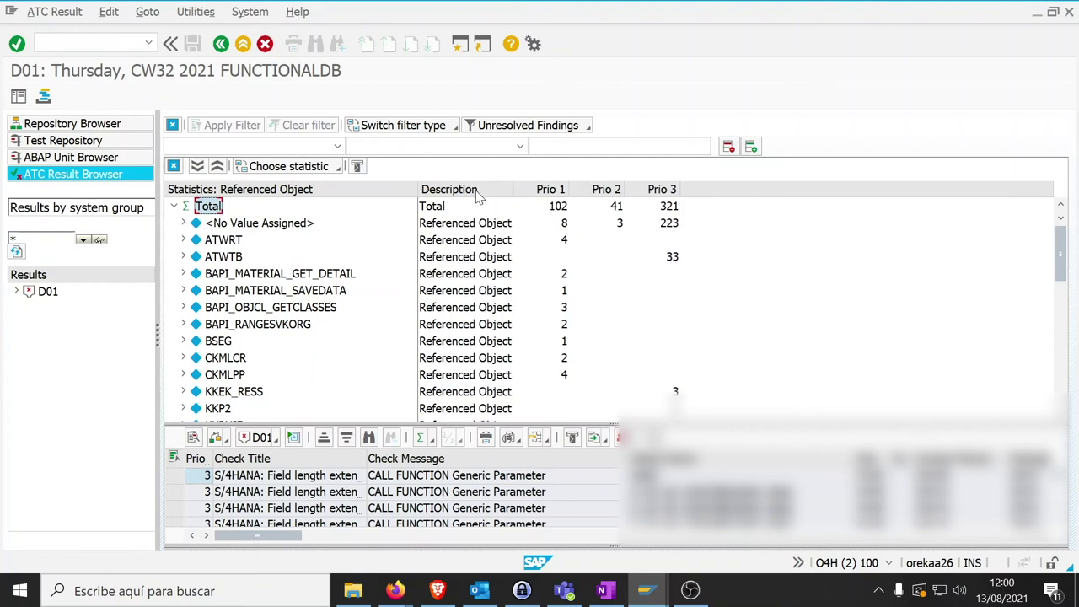
click(183, 240)
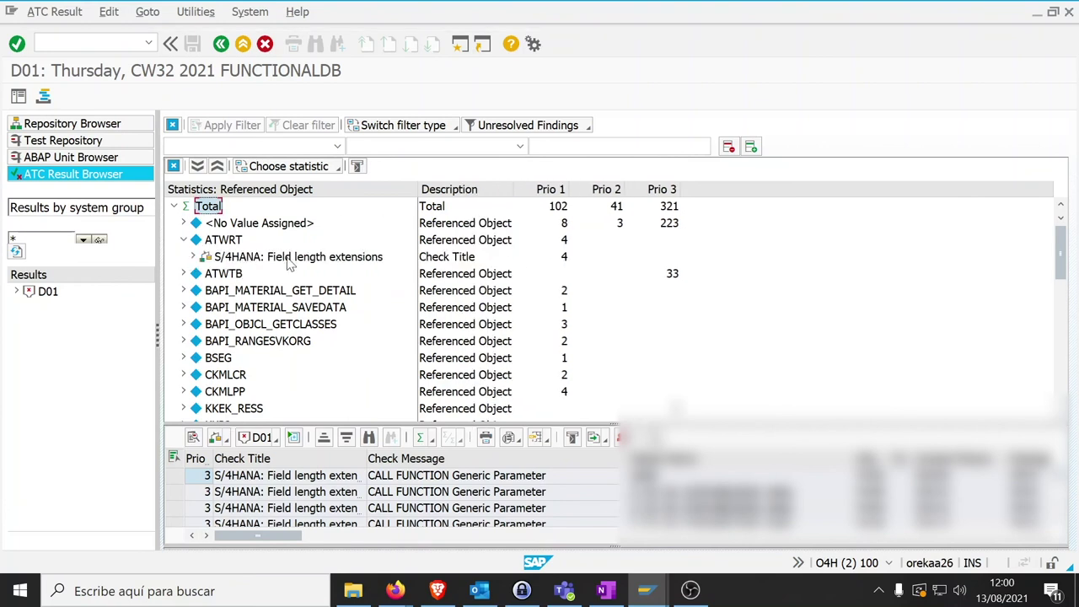
click(193, 258)
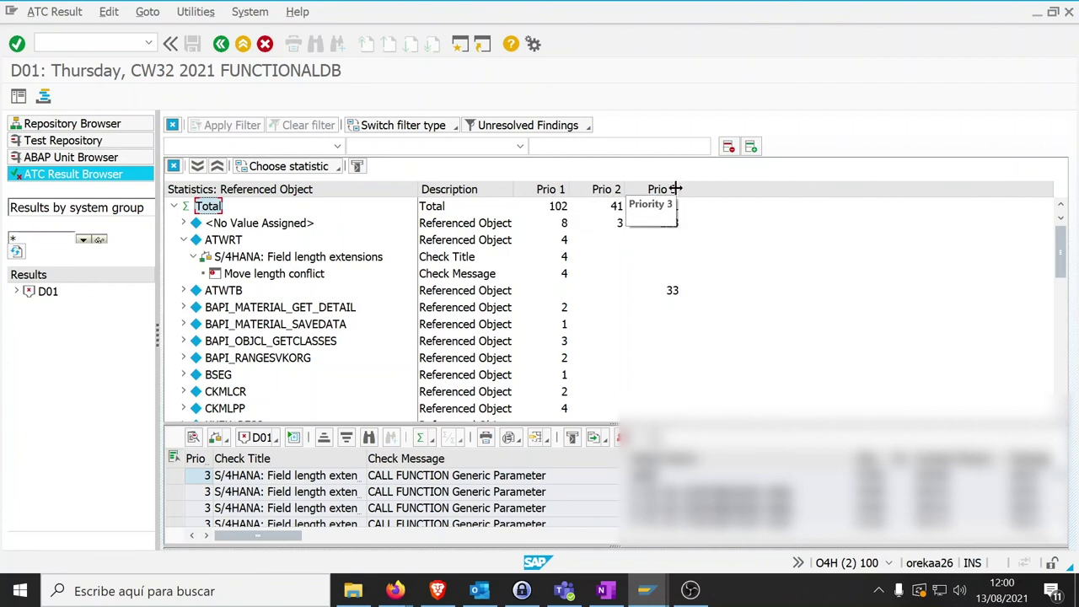
scroll(308, 309, down, 2)
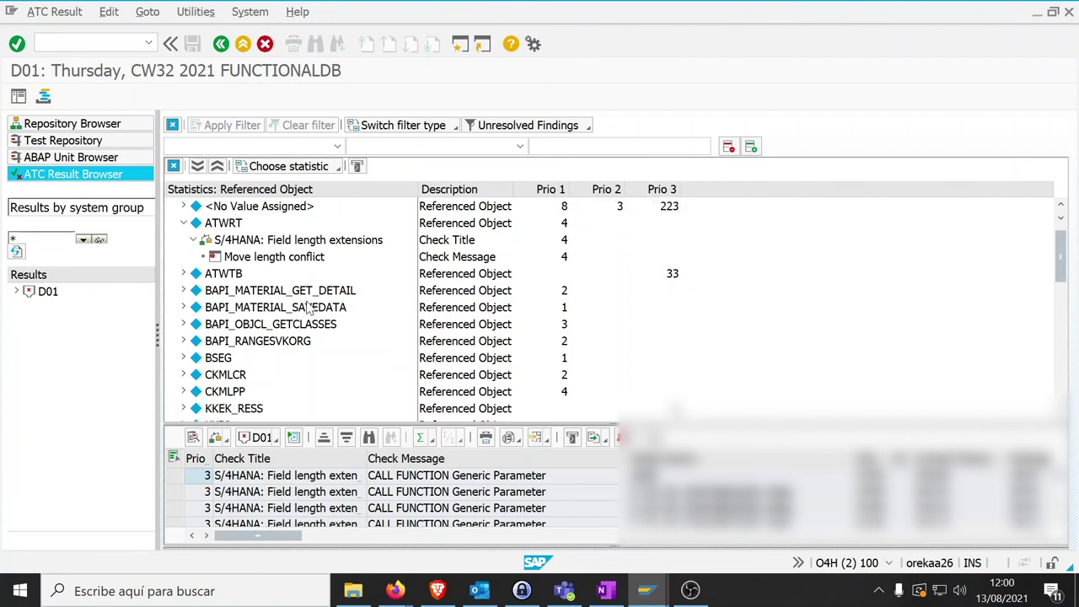
scroll(308, 310, up, 2)
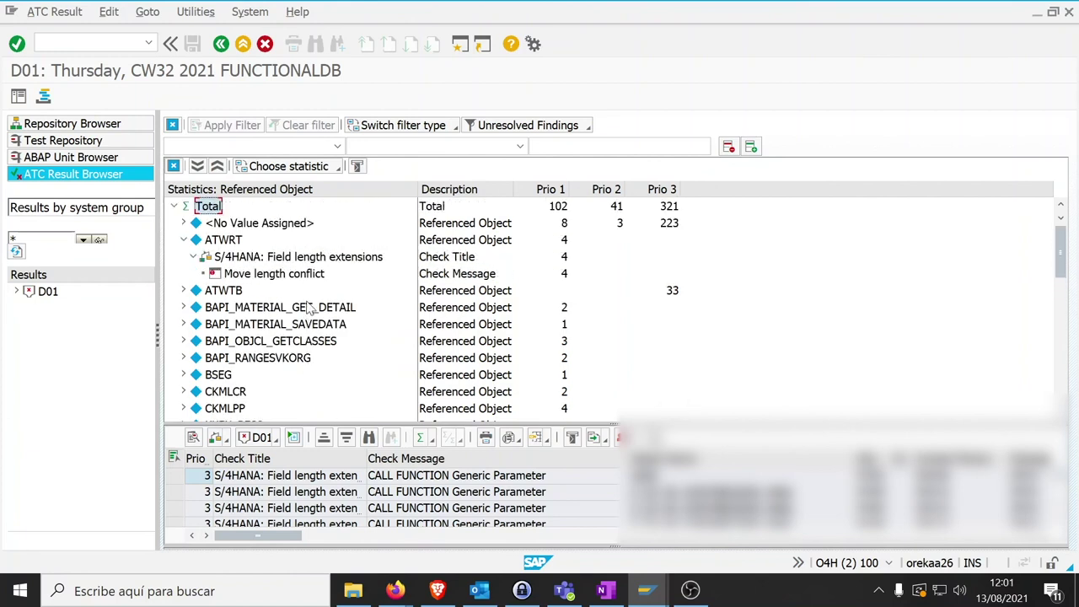
Step: Switch the statistics grouping back to Check
click(283, 166)
click(284, 204)
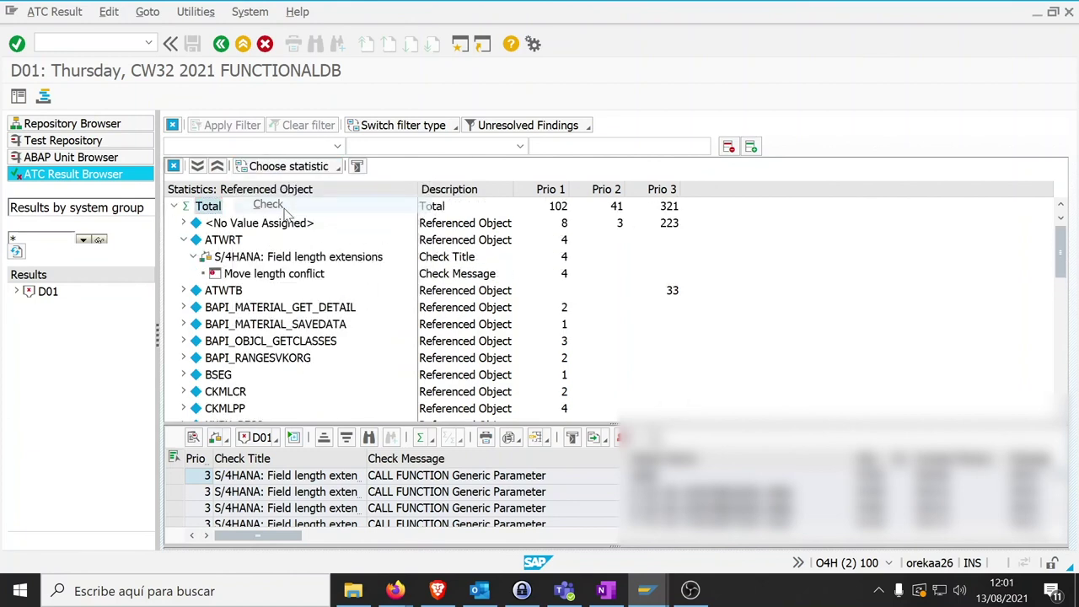
Step: Expand every check under Total and examine the CALL FUNCTION, CALL METHOD and GET PARAMETER messages of S/4HANA: Field length extensions
click(174, 207)
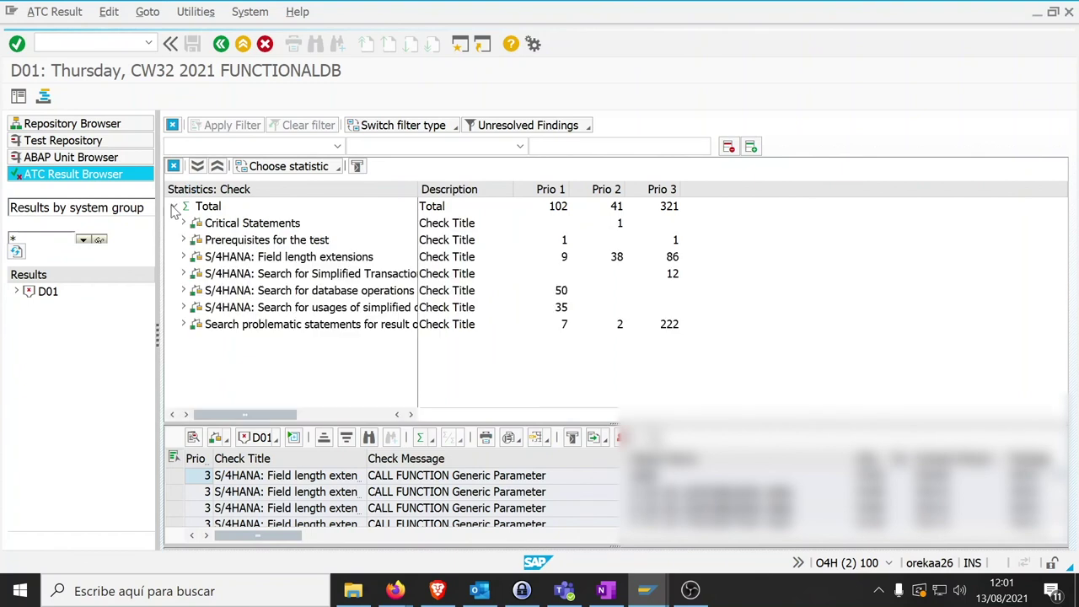
click(206, 206)
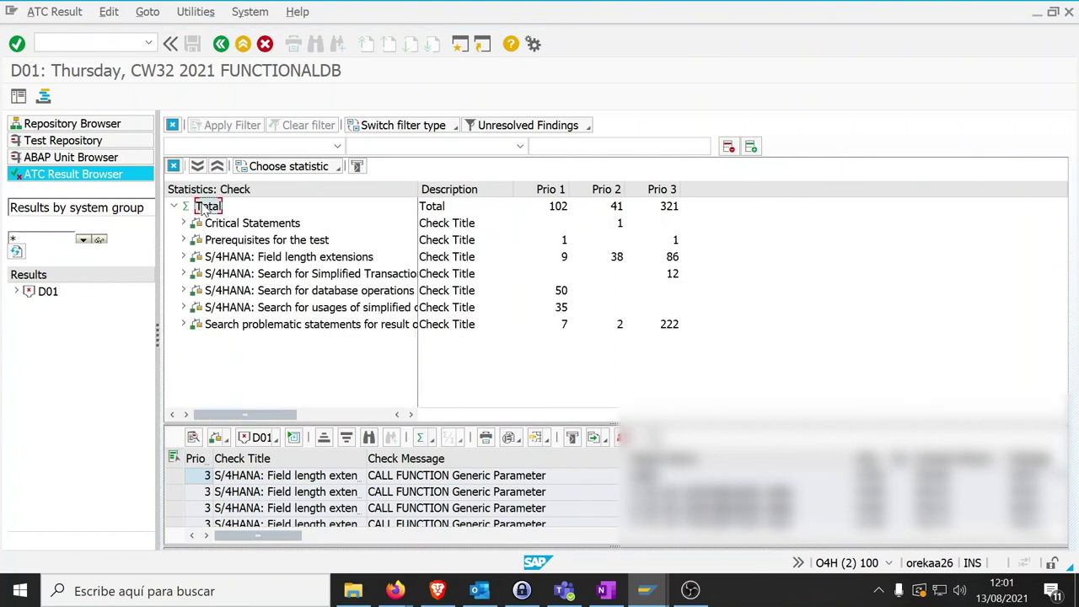
click(196, 167)
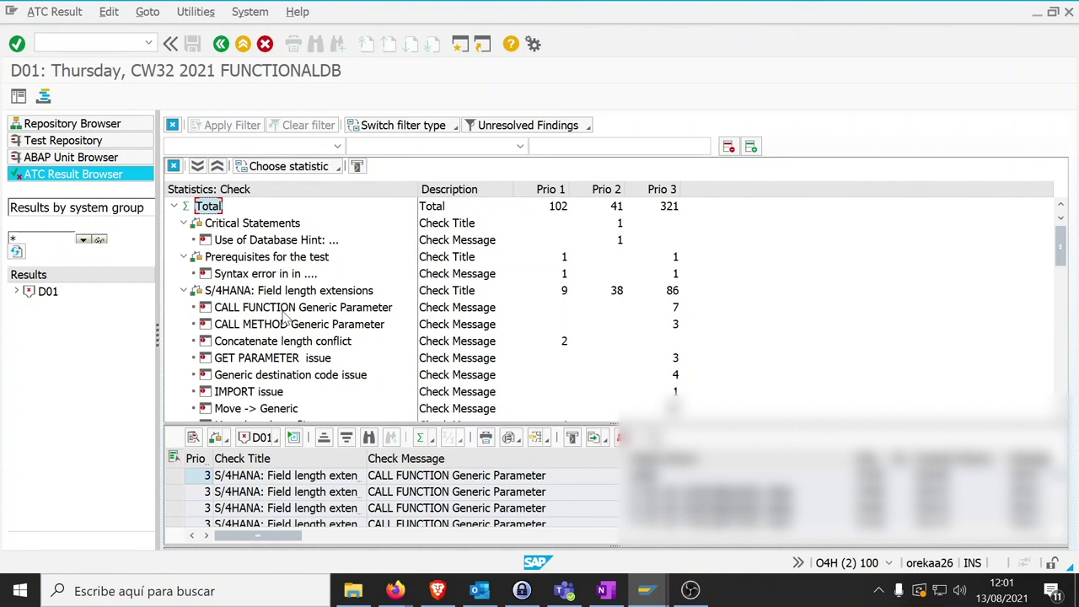
click(225, 310)
click(224, 327)
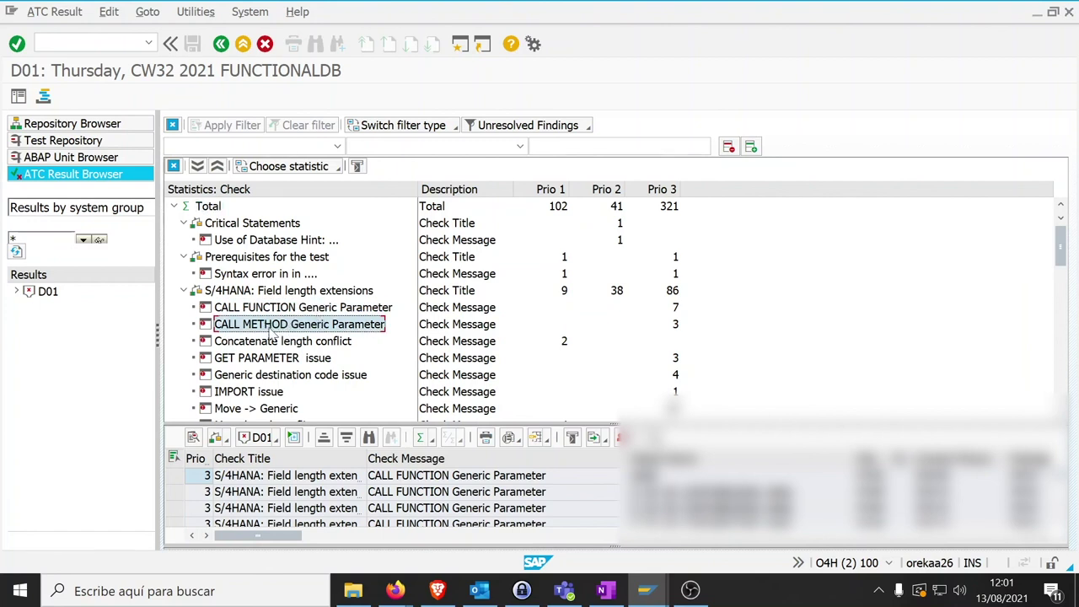
click(237, 358)
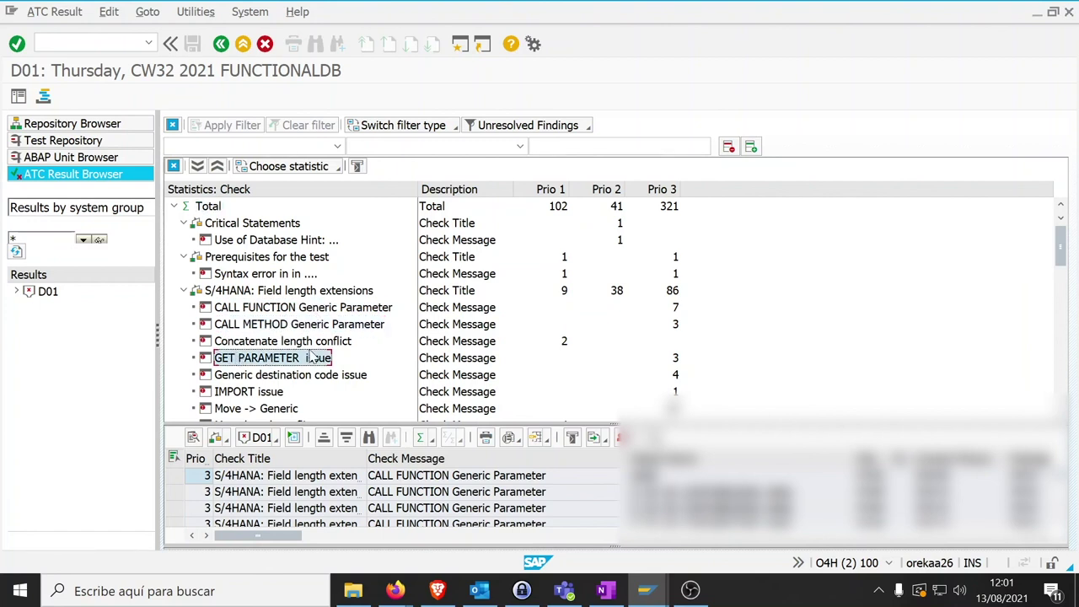
Step: Examine the DB Operation SELECT and UPDATE messages under S/4HANA: Search for database operations, leaving the SELECT message selected
scroll(310, 357, down, 1)
scroll(310, 357, down, 6)
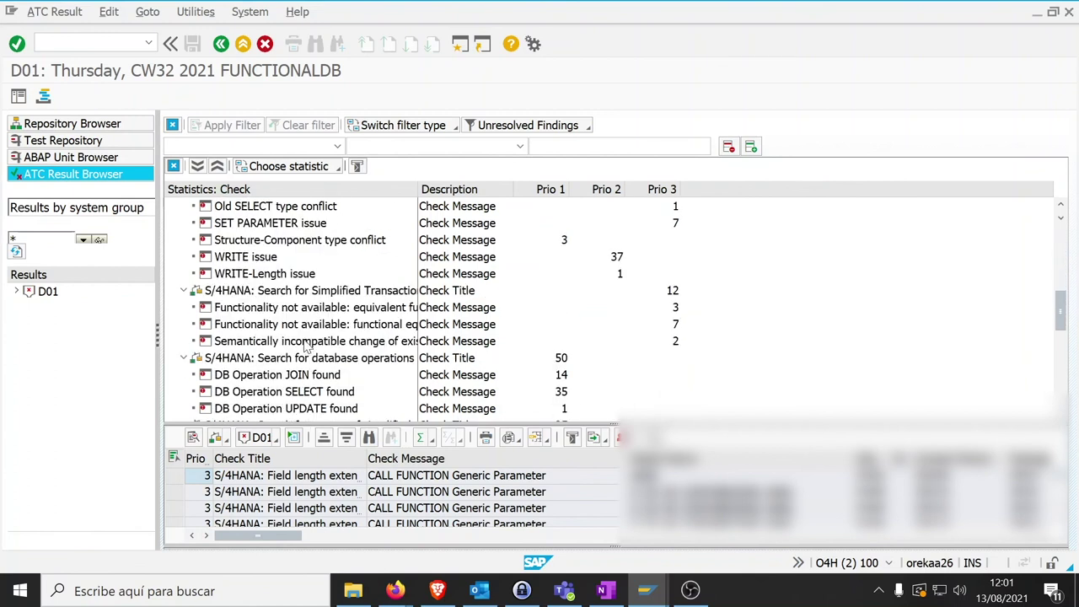
scroll(262, 377, down, 1)
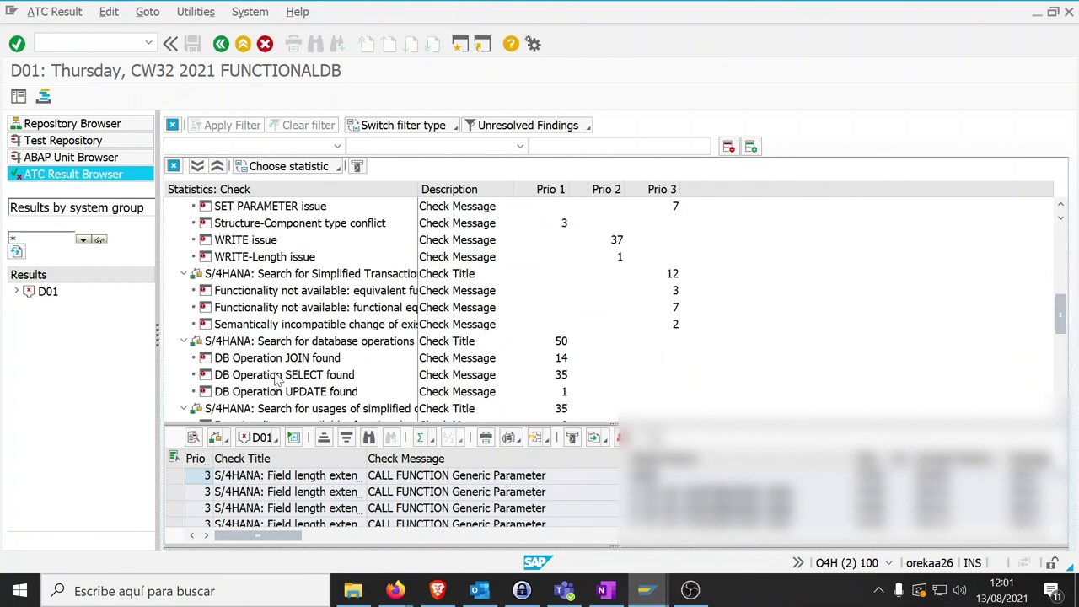
click(278, 376)
click(286, 395)
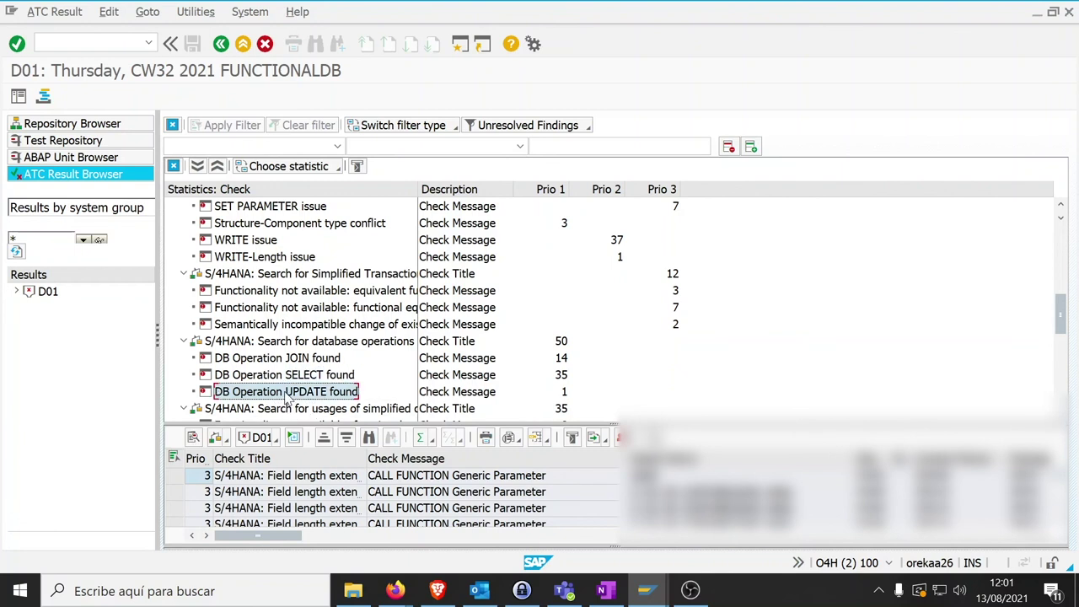
click(276, 377)
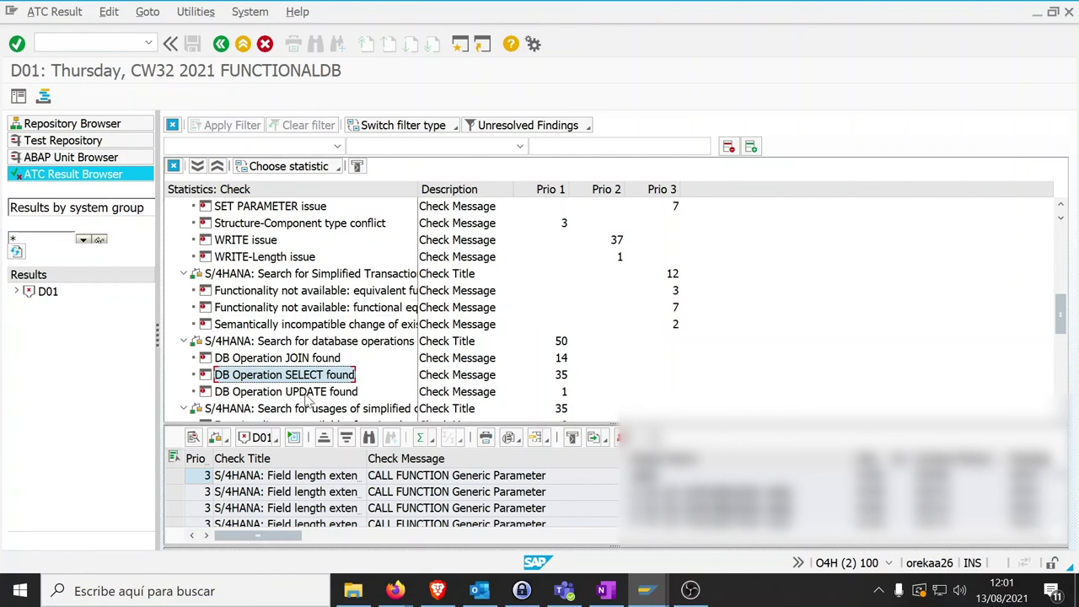
Step: Fit the check column of the statistics to its contents and review the check messages back up to the total
double_click(413, 189)
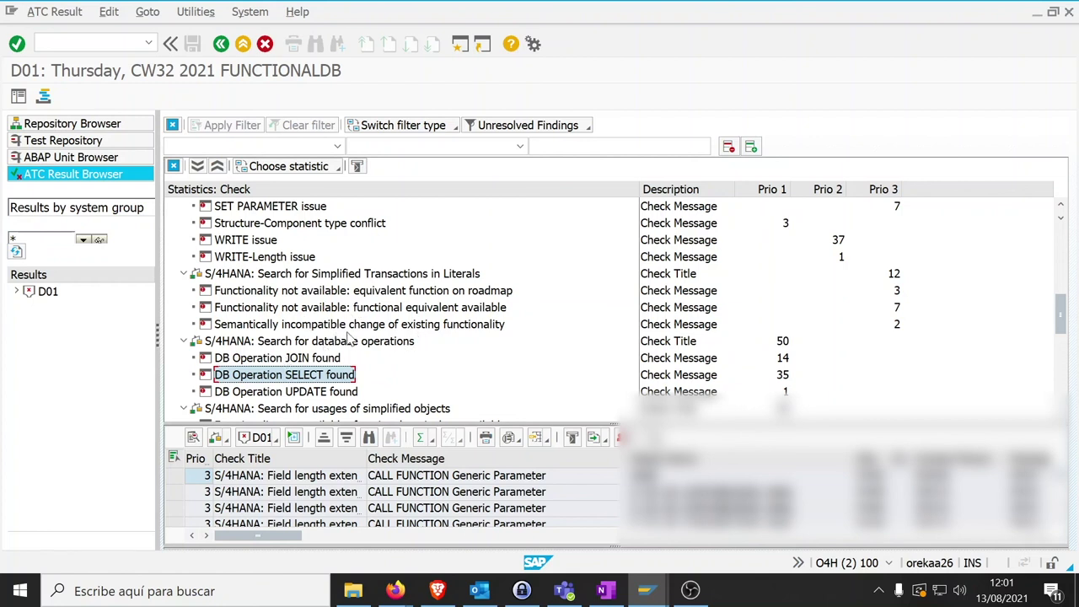
scroll(351, 338, up, 1)
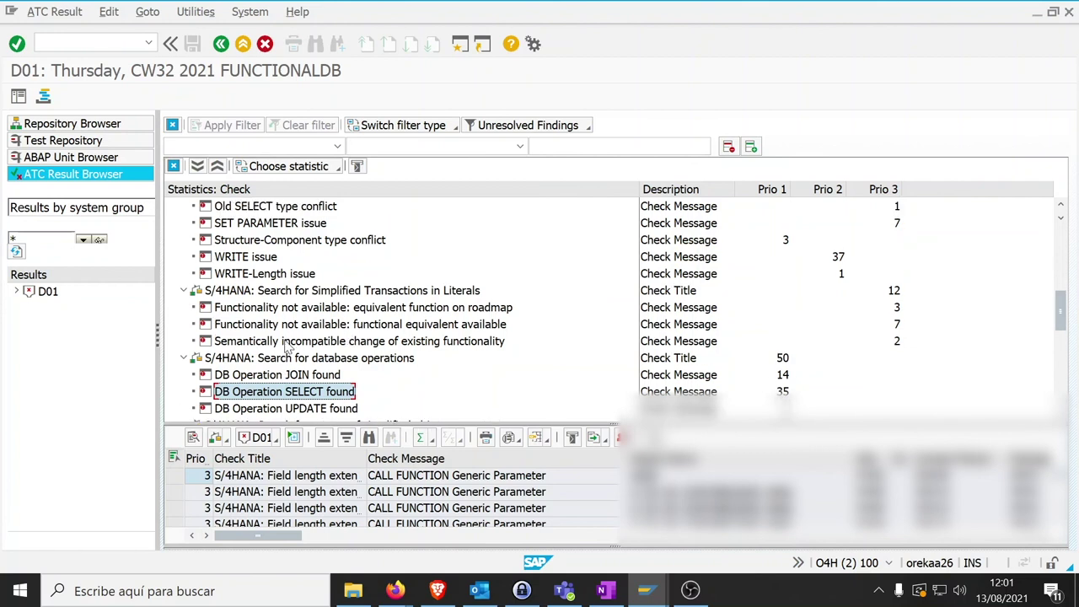
scroll(286, 345, up, 15)
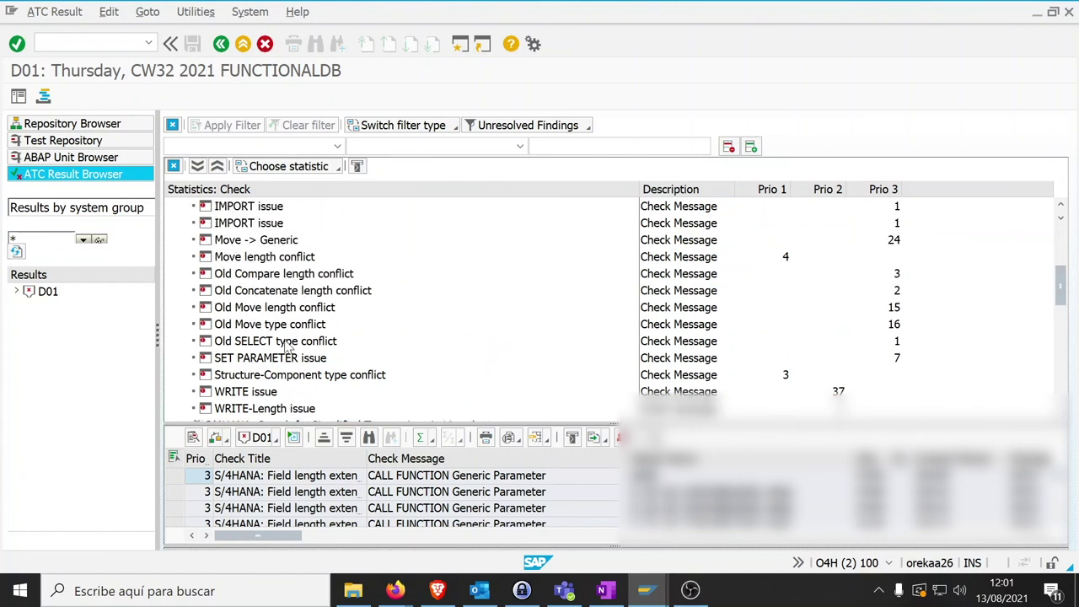
scroll(287, 345, up, 3)
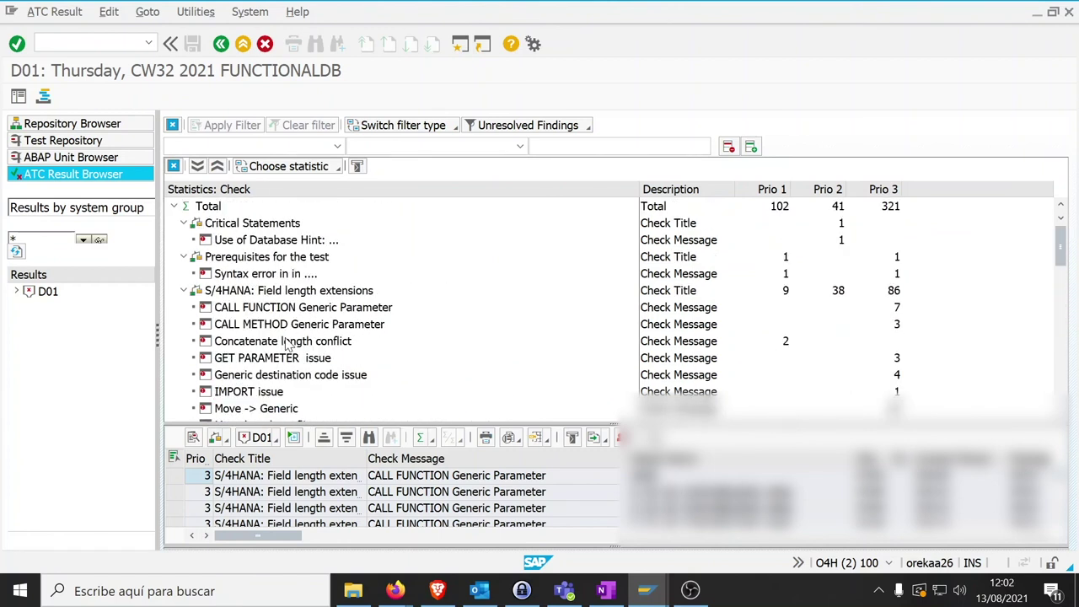
scroll(286, 342, down, 6)
scroll(287, 341, up, 6)
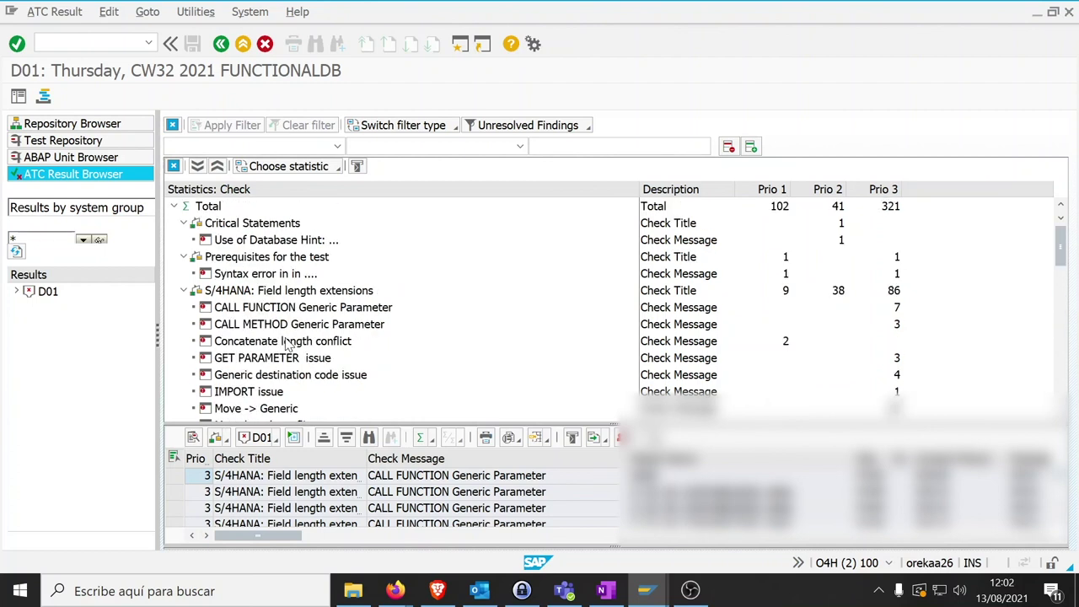